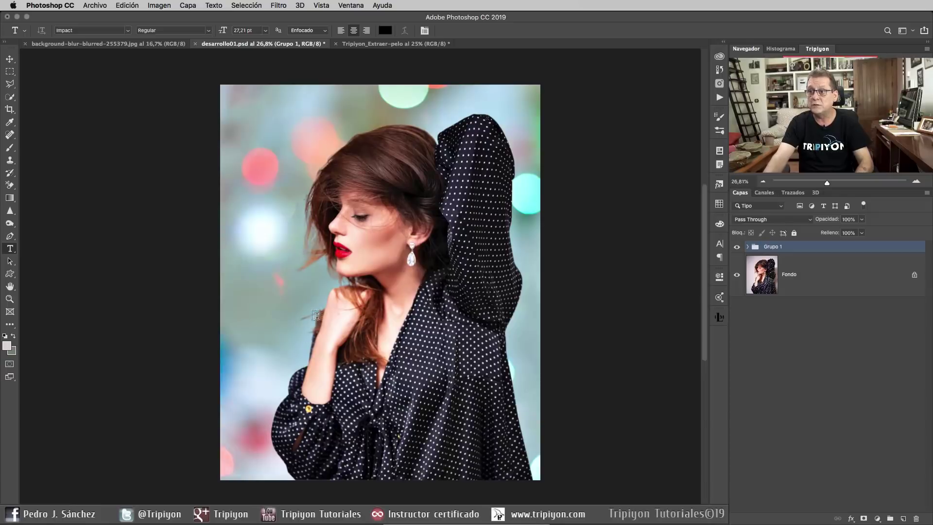
- Switch to the Tripiyon_Extraer-pelo document and activate the Background Eraser (Borrador de fondos) with sampling set to Una vez
key(ctrl+Tab)
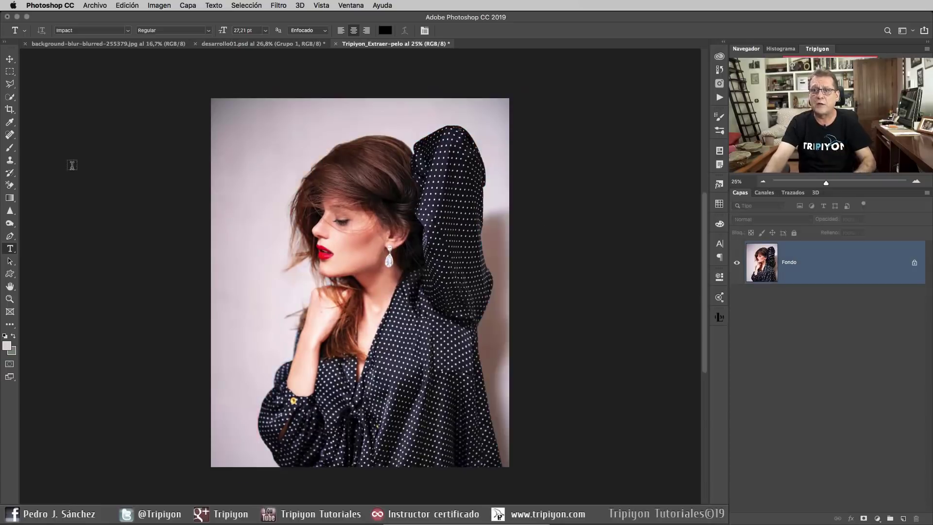
click(9, 186)
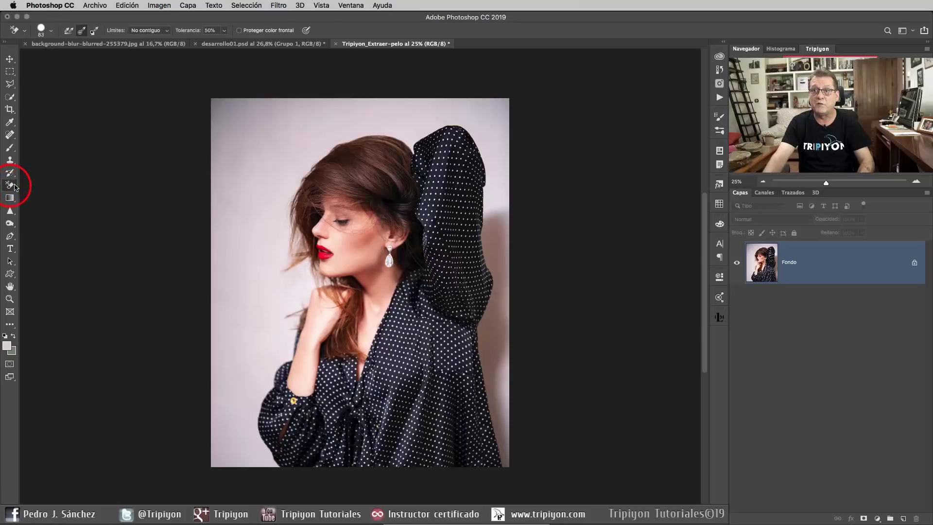
right_click(11, 184)
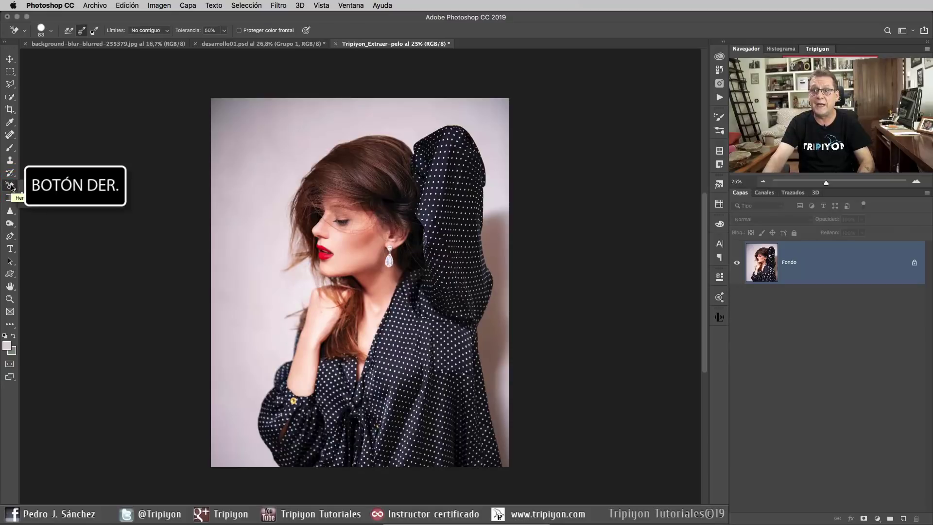
right_click(11, 187)
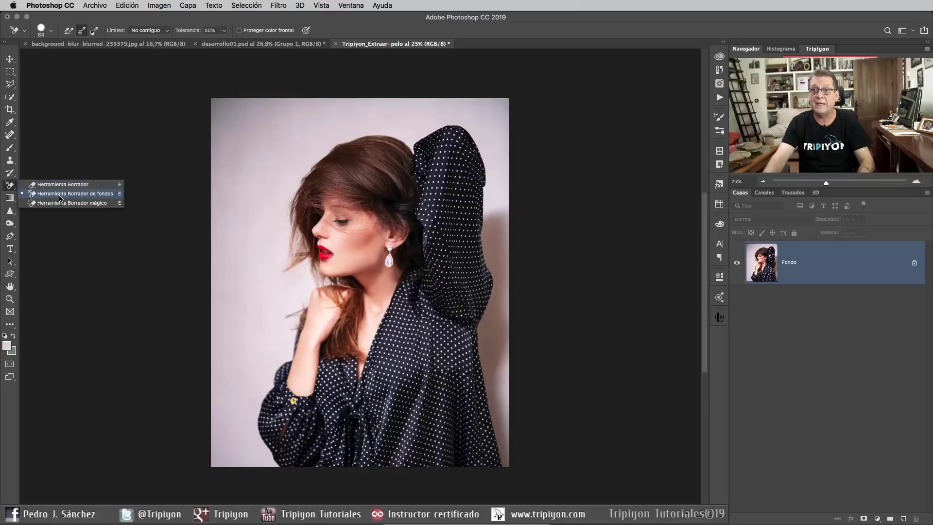
click(61, 195)
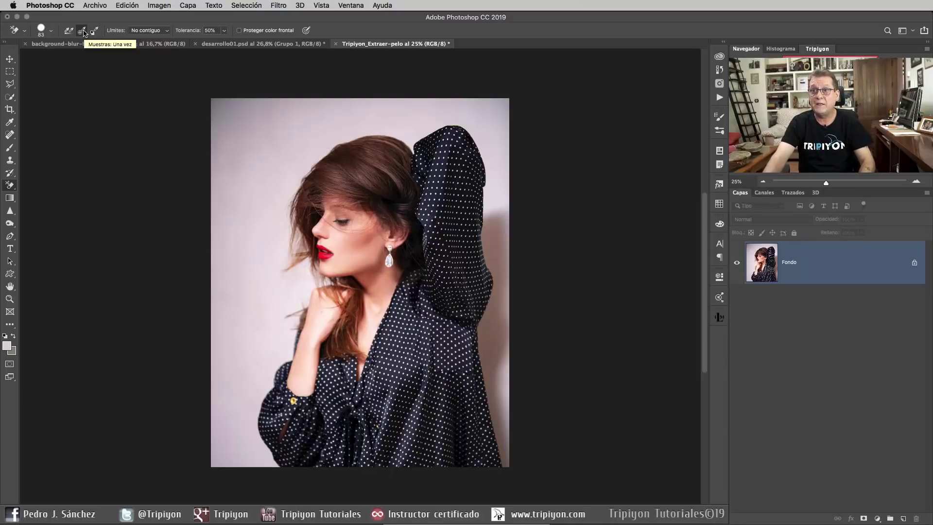
click(82, 31)
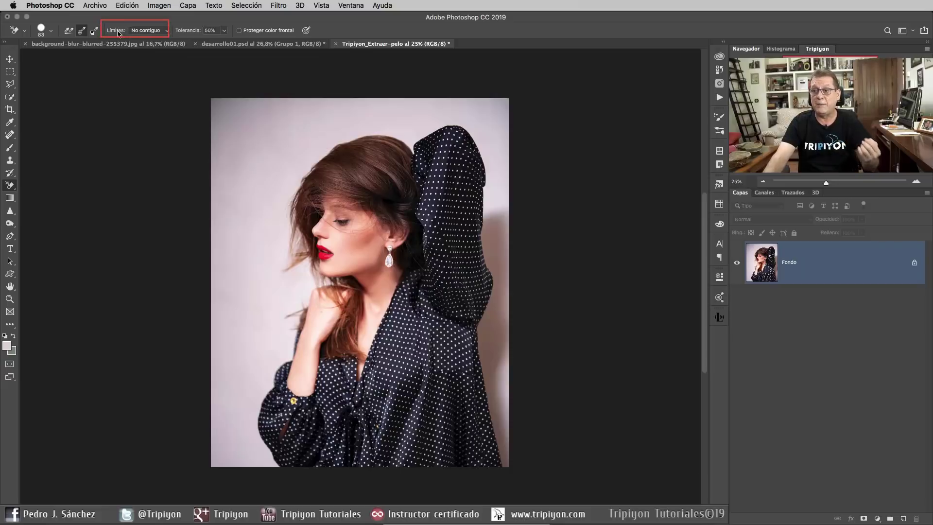
- Try the Contiguo and Hallar bordes limits for the Background Eraser, and return the setting to No contiguo
click(167, 30)
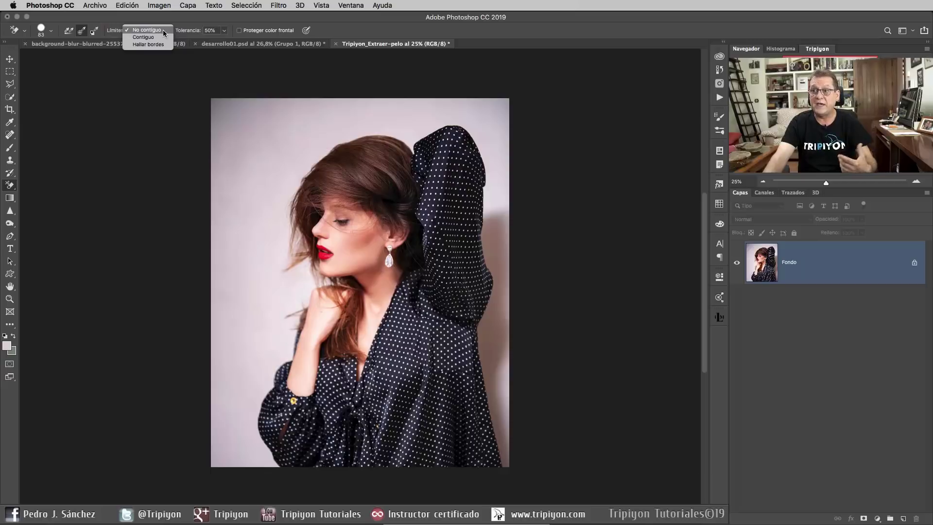
click(296, 237)
scroll(300, 226, up, 5)
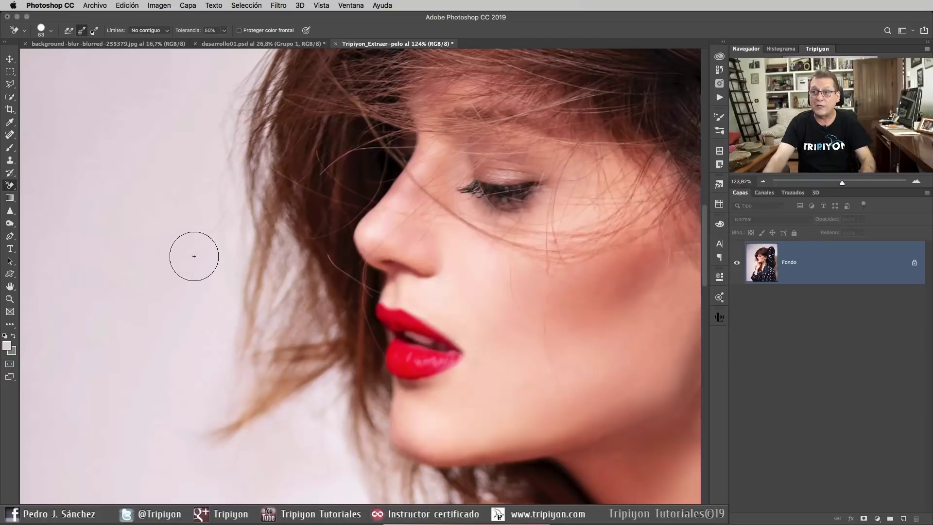
click(157, 30)
click(157, 38)
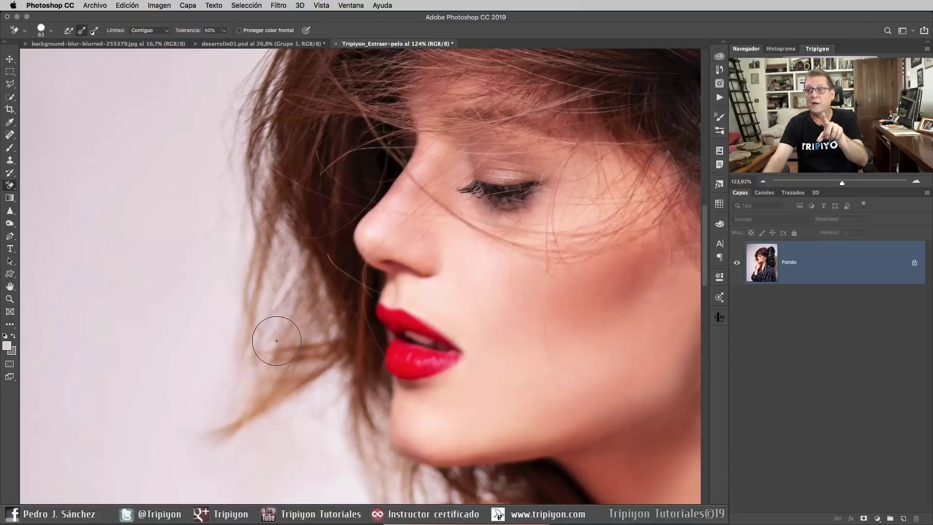
click(164, 30)
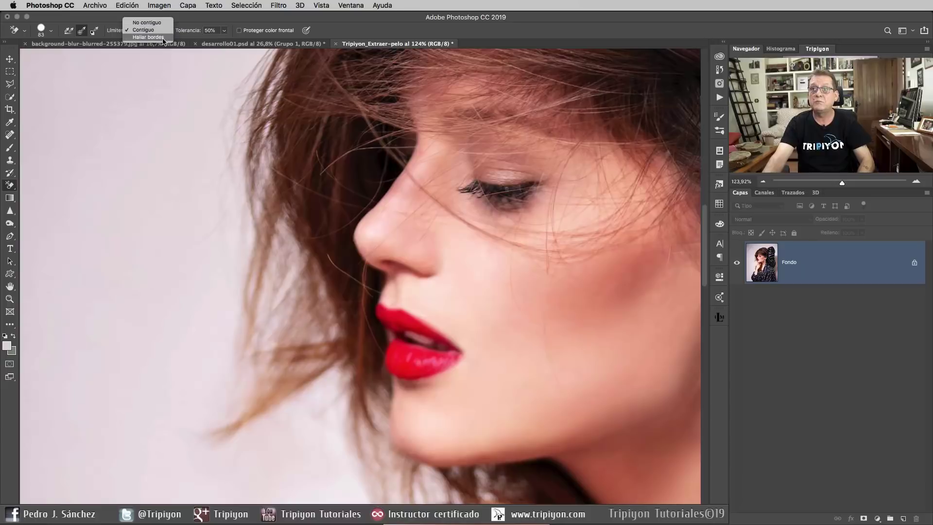
click(148, 37)
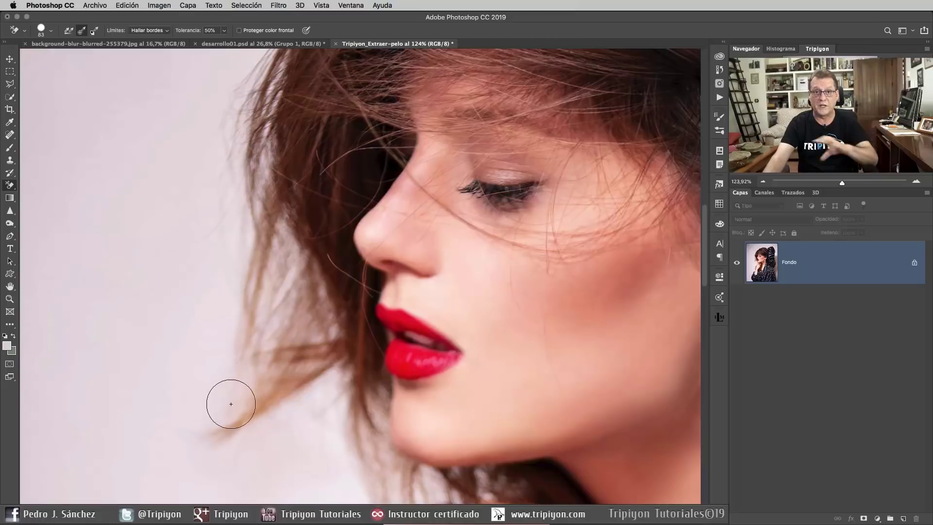
click(158, 31)
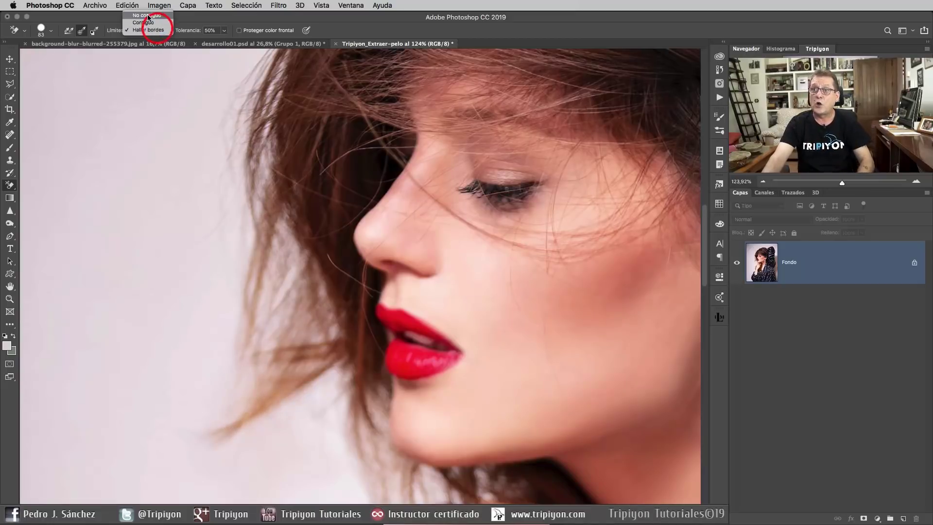
click(148, 14)
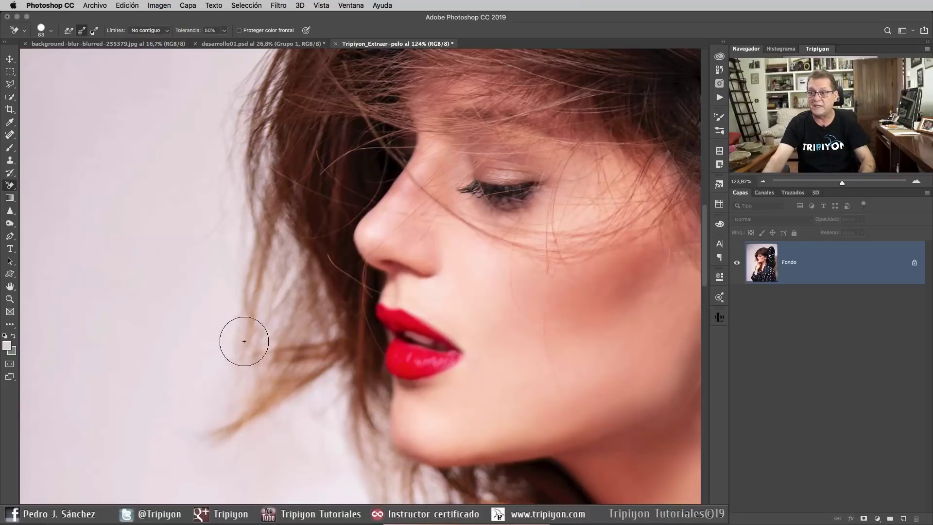
- Duplicate the Fondo layer twice
scroll(269, 272, down, 5)
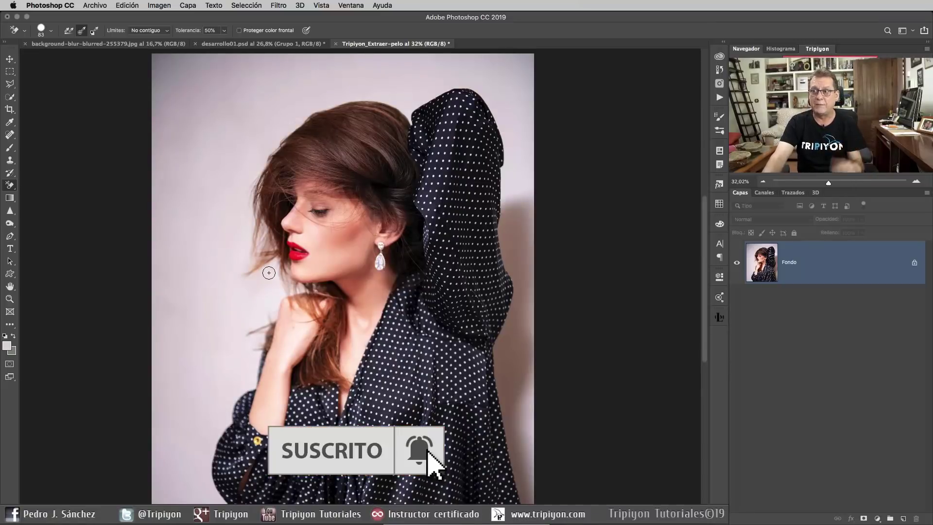
scroll(269, 272, down, 1)
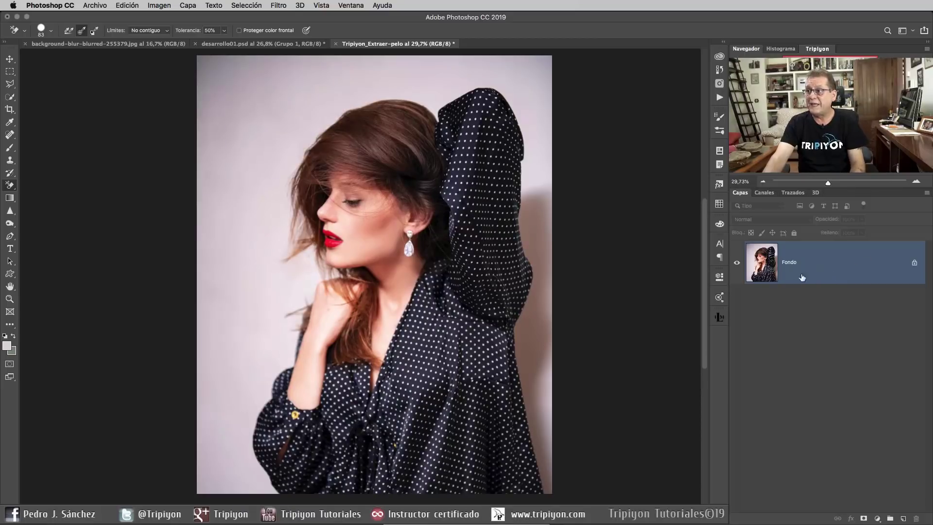
drag(798, 273, 902, 519)
drag(821, 262, 902, 519)
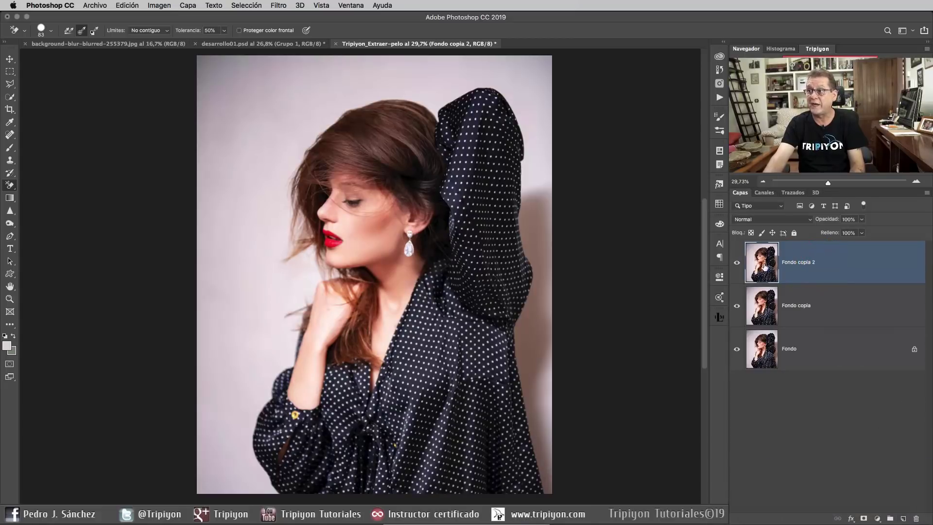
- Rename the upper background copy "pelo" and the lower copy "silueta"
double_click(798, 262)
text(pelo)
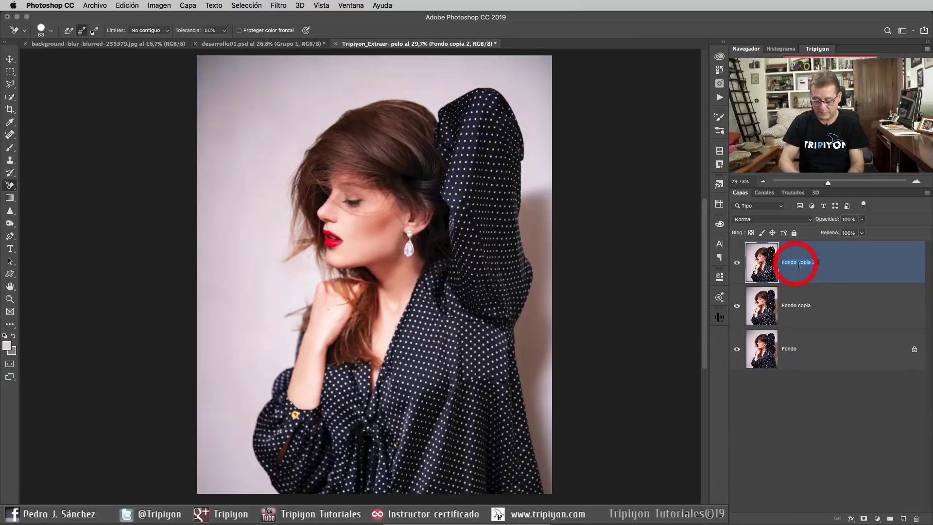
key(Return)
double_click(806, 305)
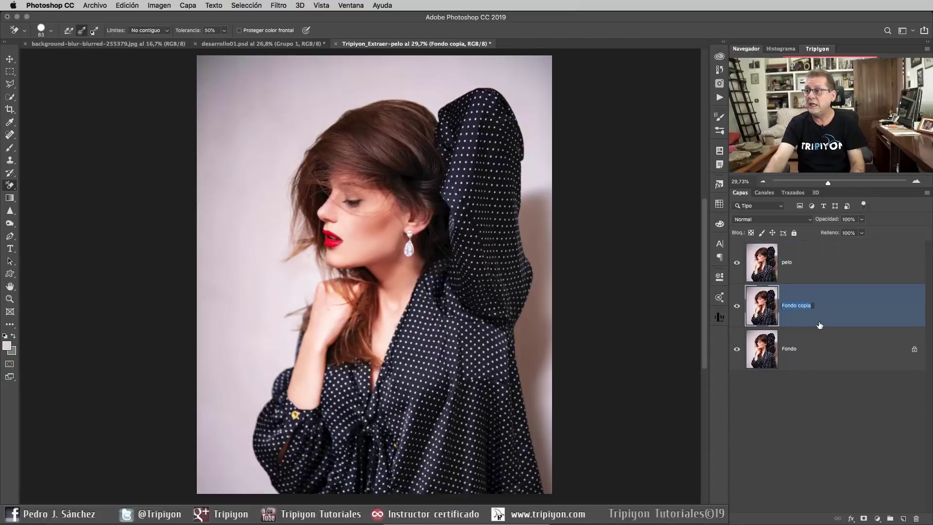
text(silueta)
key(Return)
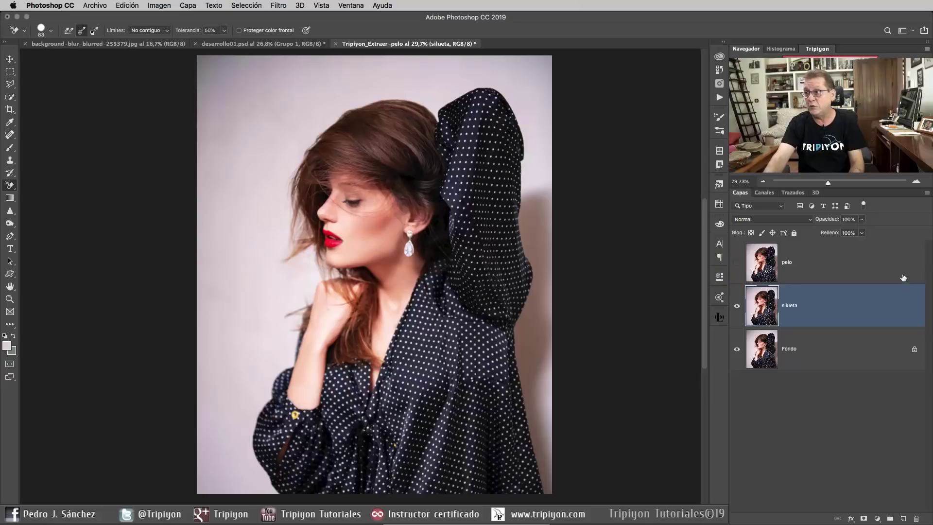
- Add a new layer directly above Fondo and fill it with 50% gris in Normal mode at 100% opacity
click(819, 362)
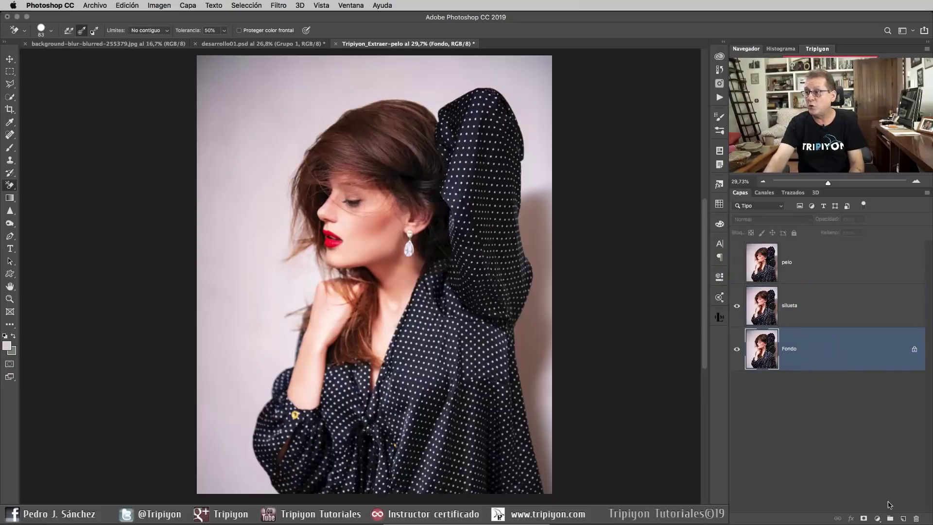
click(903, 518)
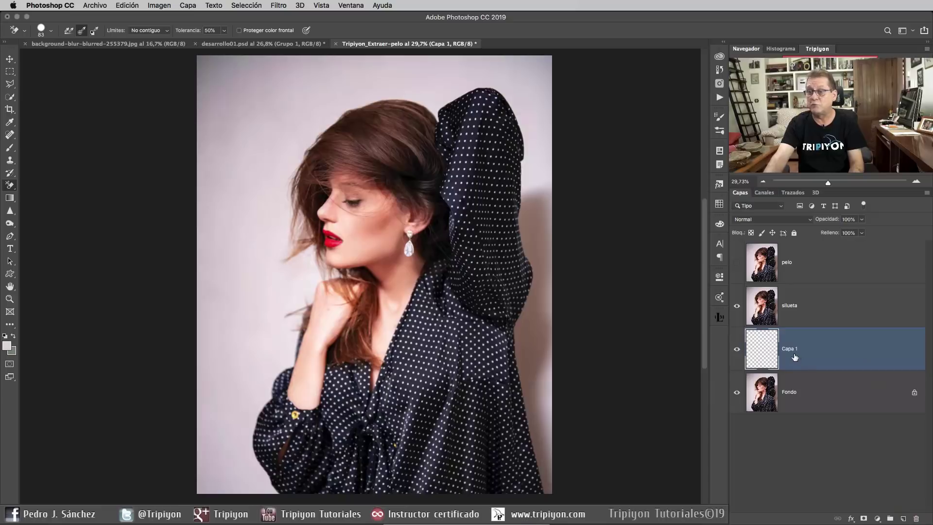
click(123, 6)
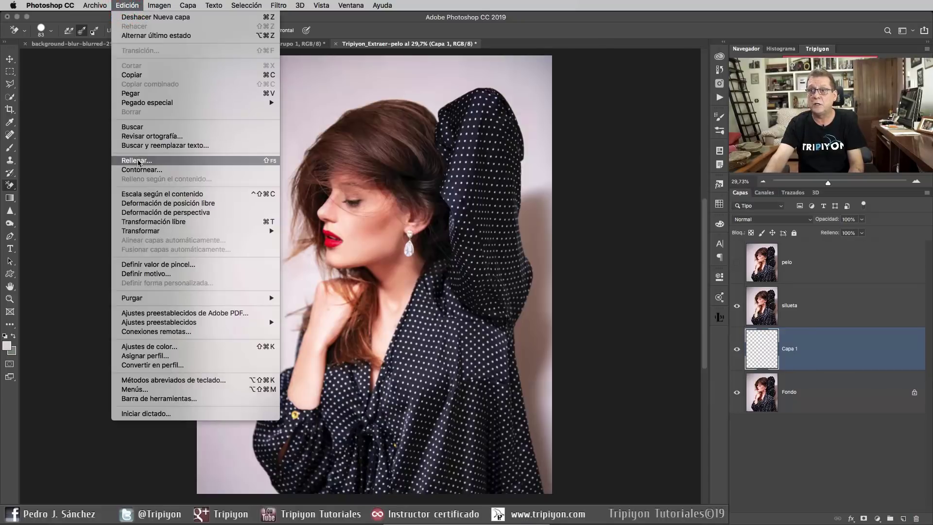
click(137, 161)
drag(437, 81, 424, 149)
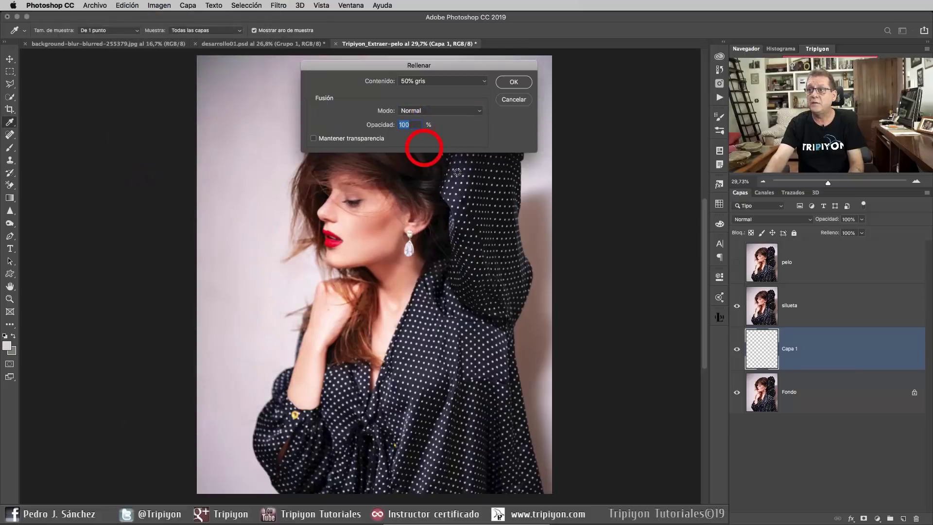
click(513, 83)
key(e)
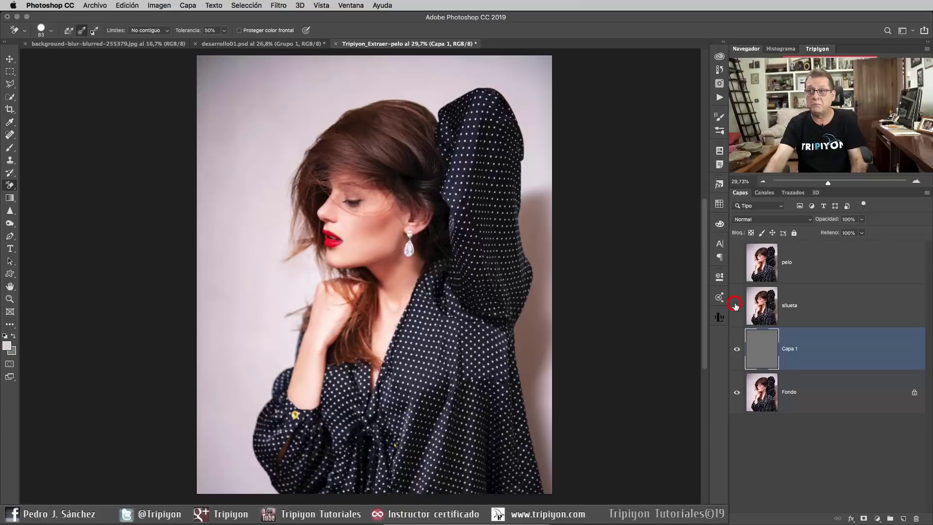
click(735, 305)
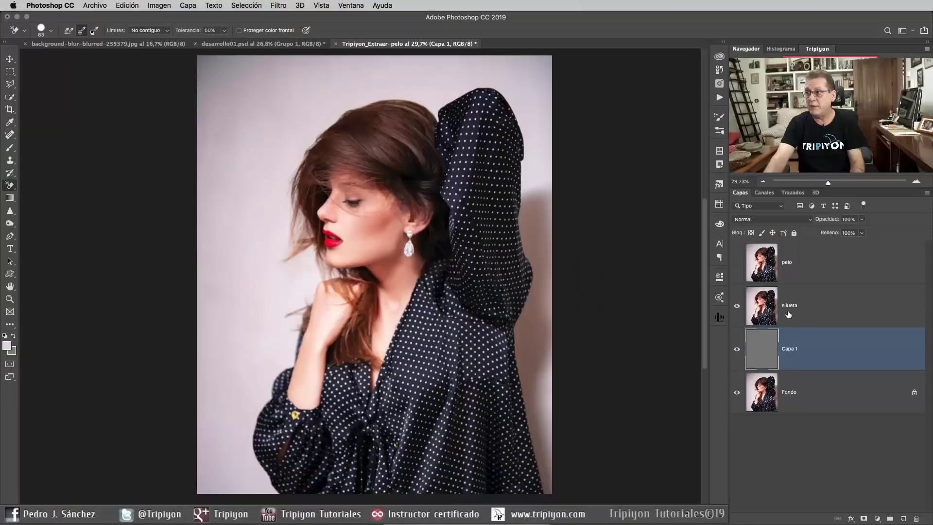
- On the silueta layer, start a Pen tool path at the image's lower edge and trace the sleeve's outer edge to its widest point
click(787, 309)
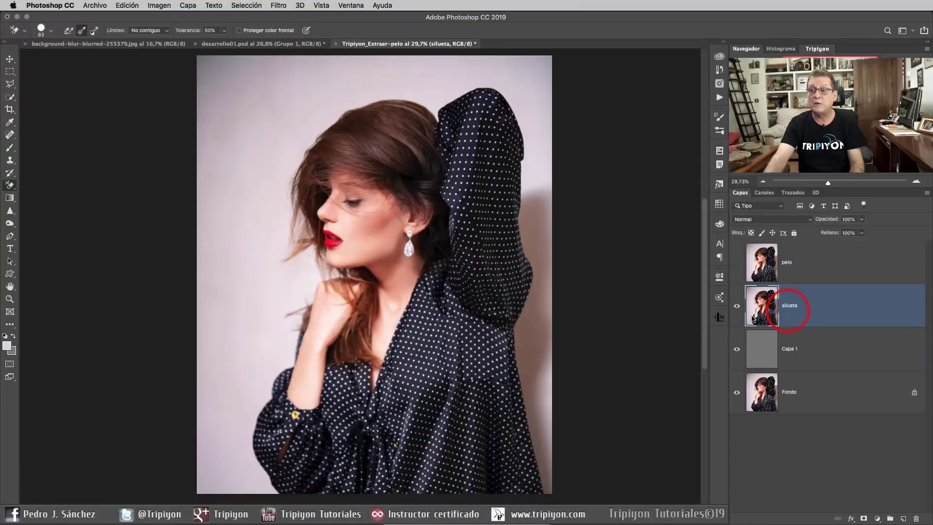
scroll(364, 446, down, 5)
click(362, 445)
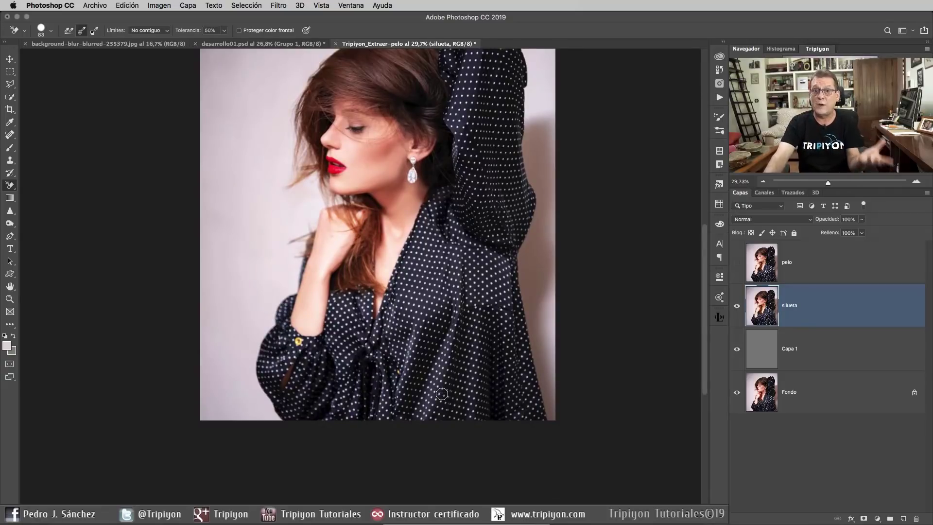
scroll(298, 404, up, 5)
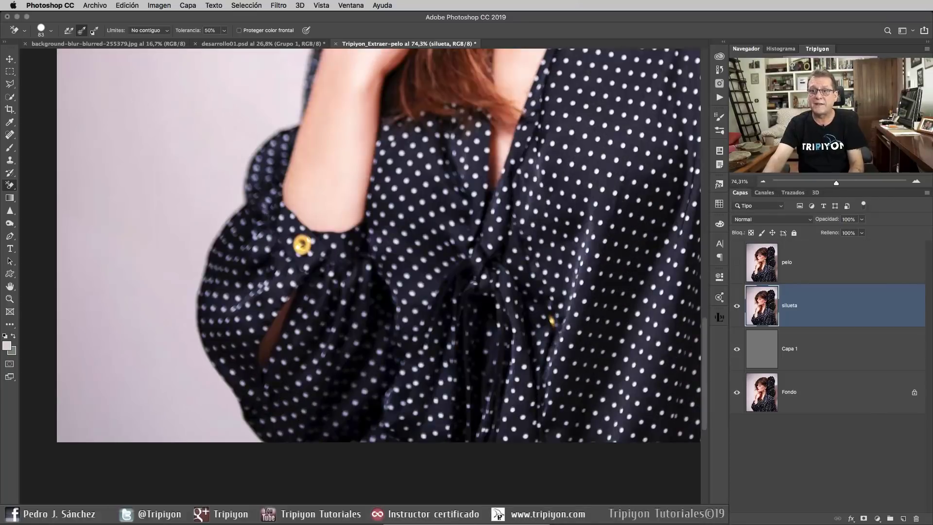
click(10, 236)
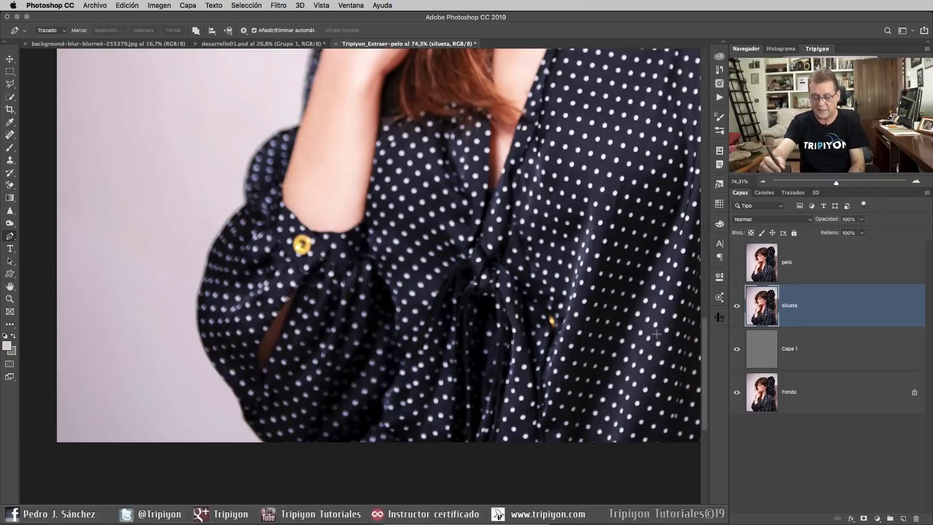
drag(674, 348, 630, 334)
click(219, 430)
click(201, 407)
click(193, 384)
click(165, 348)
click(152, 300)
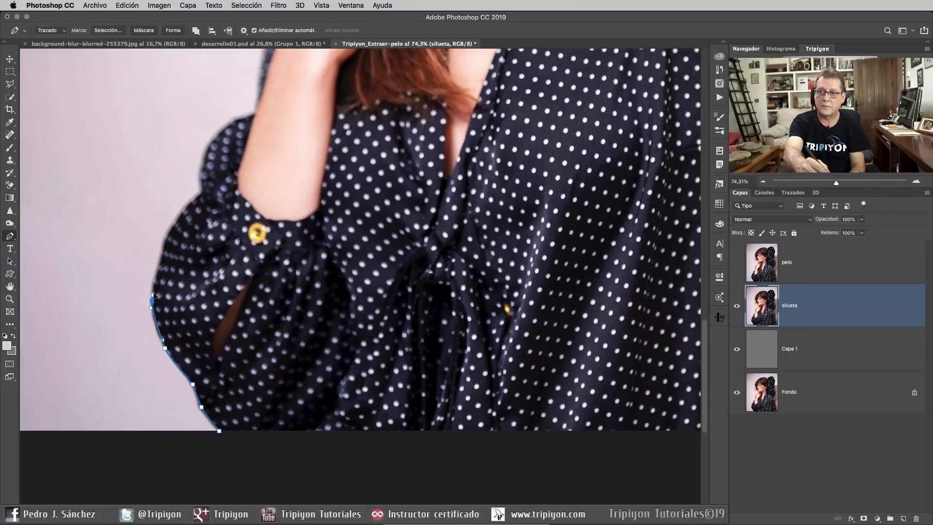
- Continue the path up the sleeve's outer edge, past the notch in the fabric and around its upper bulge
click(155, 283)
drag(166, 248, 168, 238)
click(203, 193)
drag(213, 147, 230, 126)
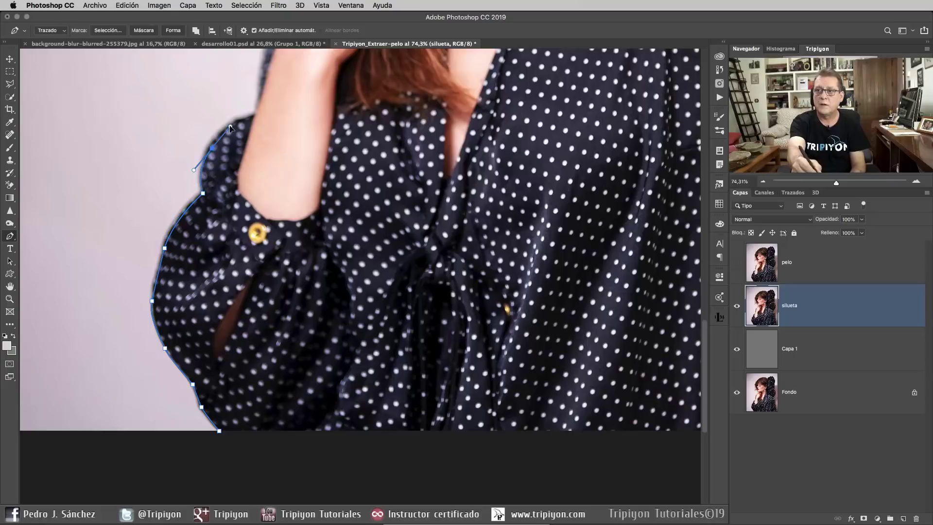
- Continue the pen path over the cuff's upper bulge, up the outer edge of the forearm and onto the raised hand
drag(245, 170, 259, 294)
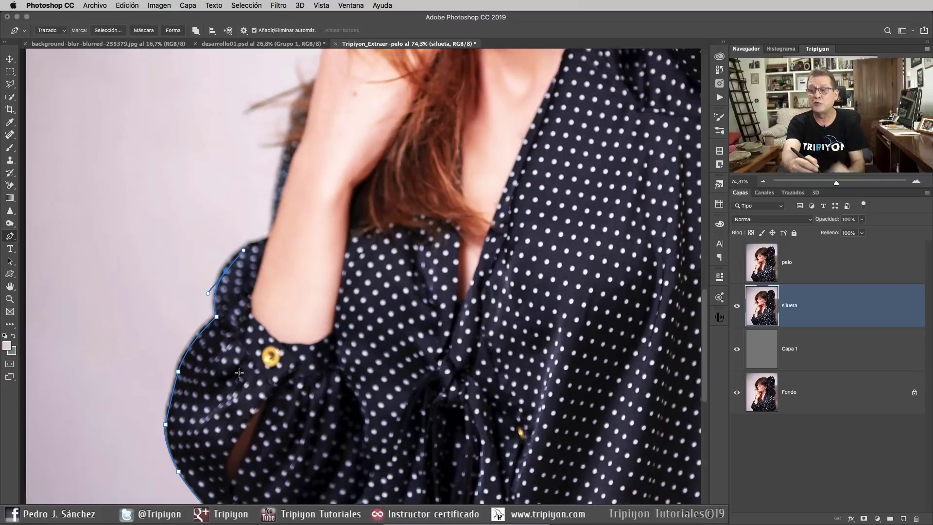
click(227, 270)
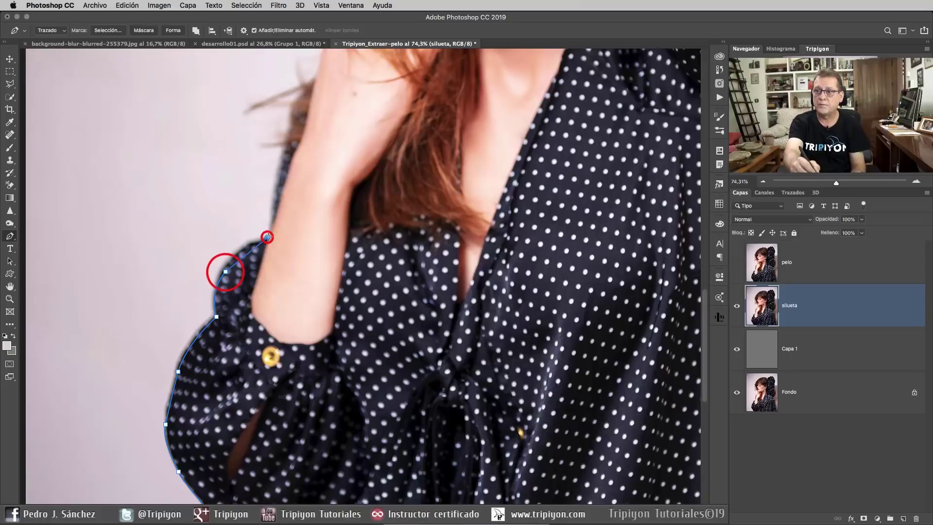
drag(268, 236, 304, 223)
click(286, 146)
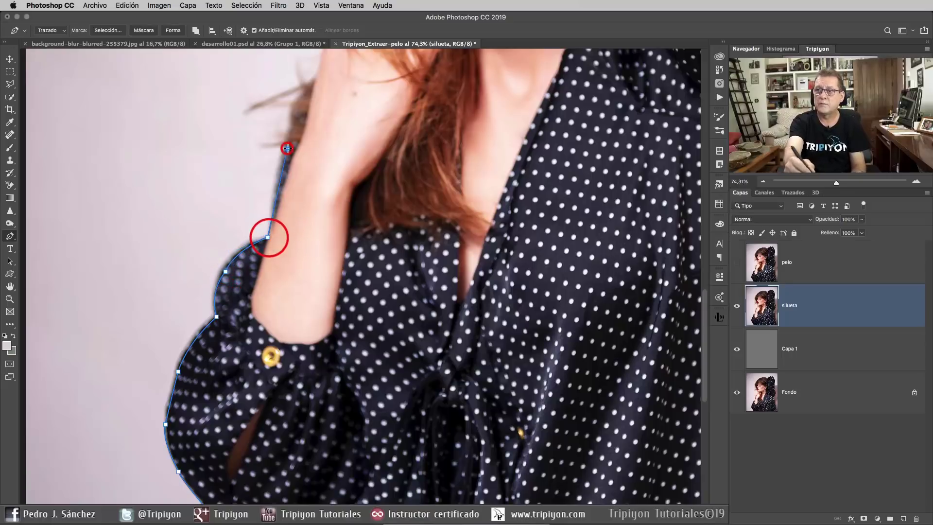
click(319, 129)
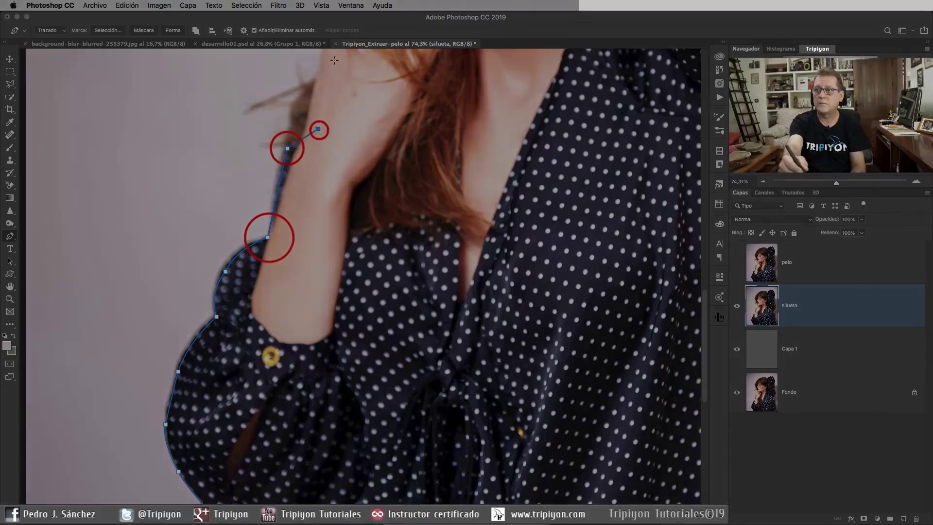
click(339, 65)
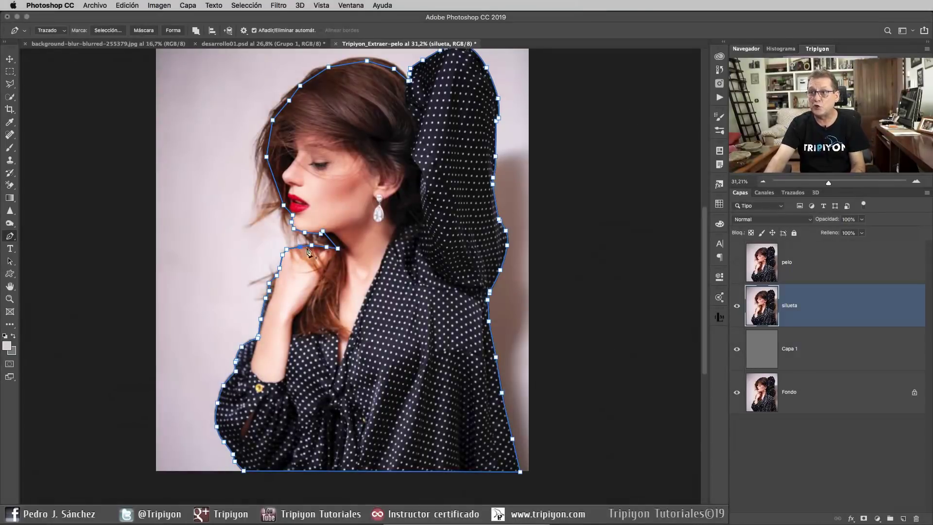
- Convert the closed silhouette path into a new selection with a 2-pixel feather and Suavizado on, and mask the silueta layer with it
click(337, 247)
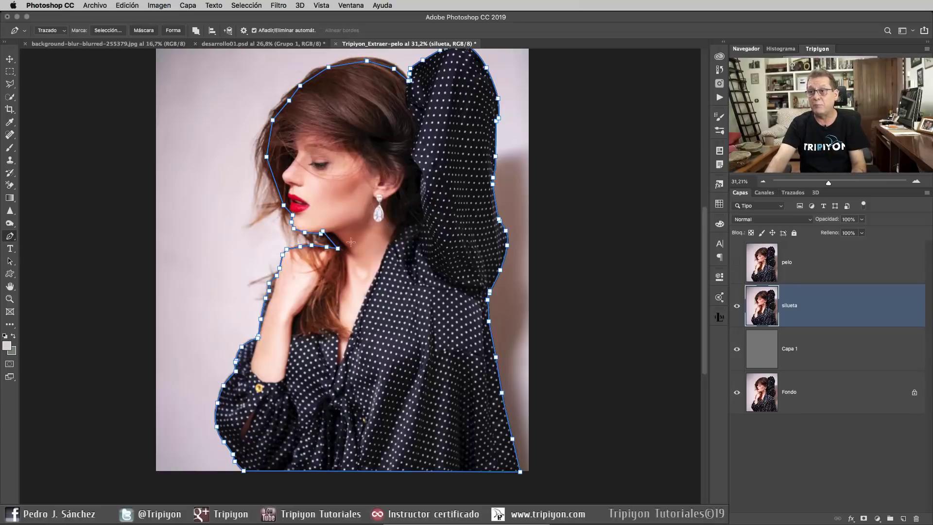
right_click(360, 193)
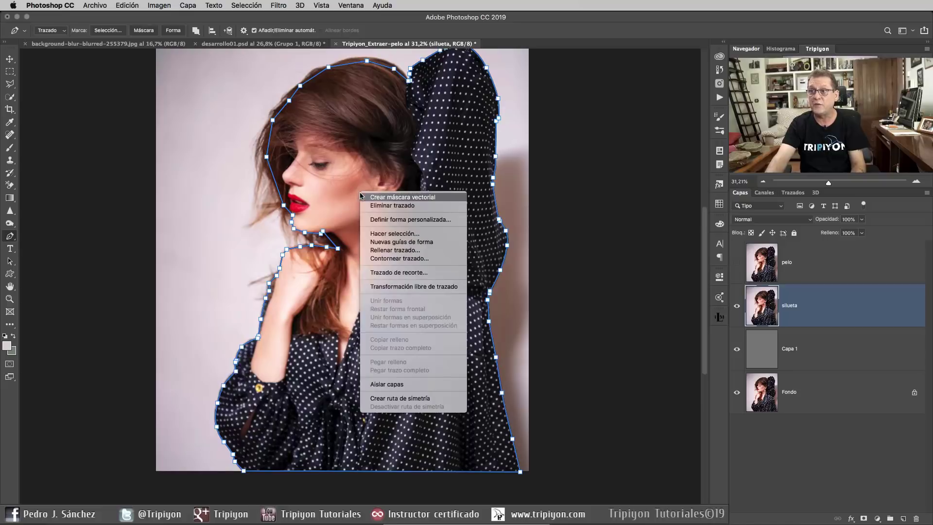
click(402, 237)
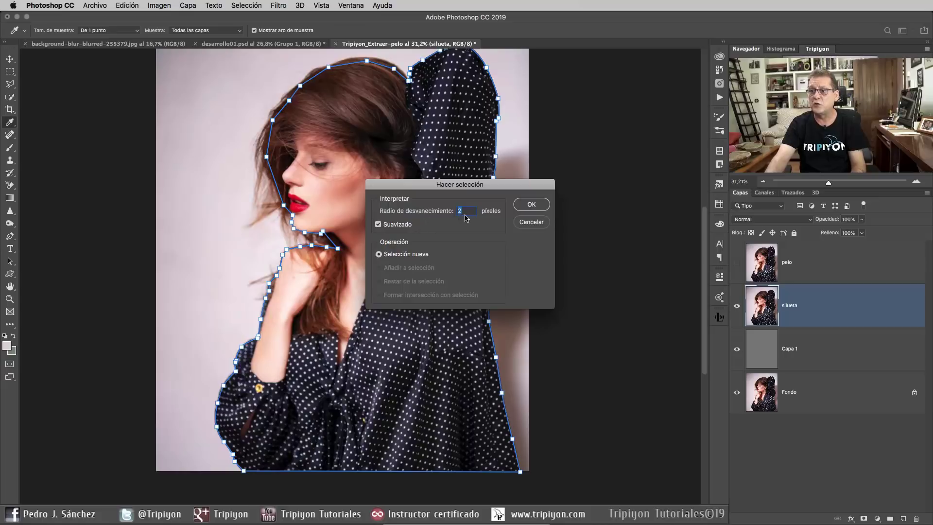
scroll(227, 423, up, 10)
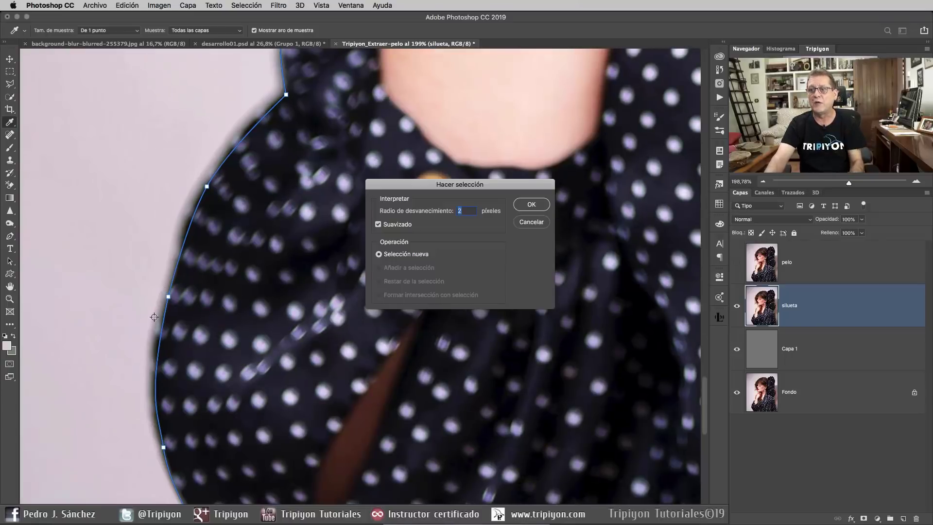
scroll(154, 317, down, 8)
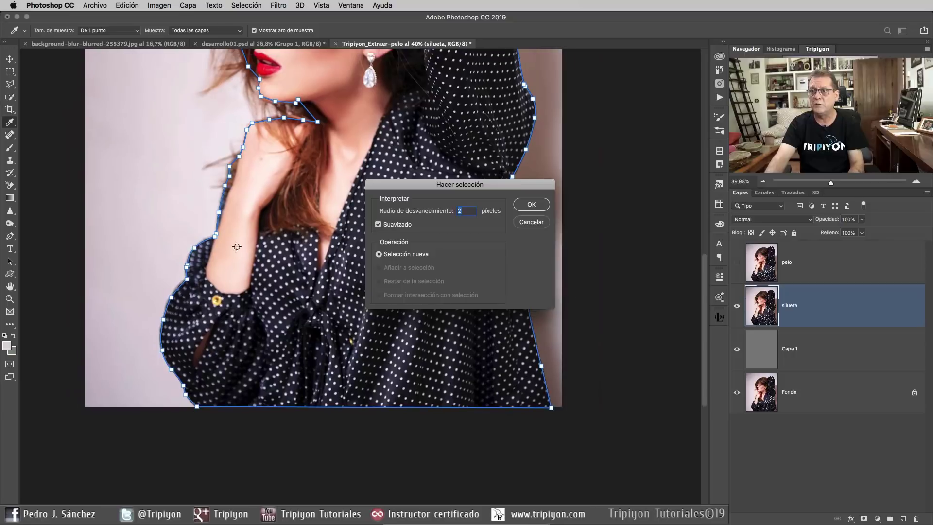
scroll(236, 246, up, 3)
scroll(243, 258, down, 1)
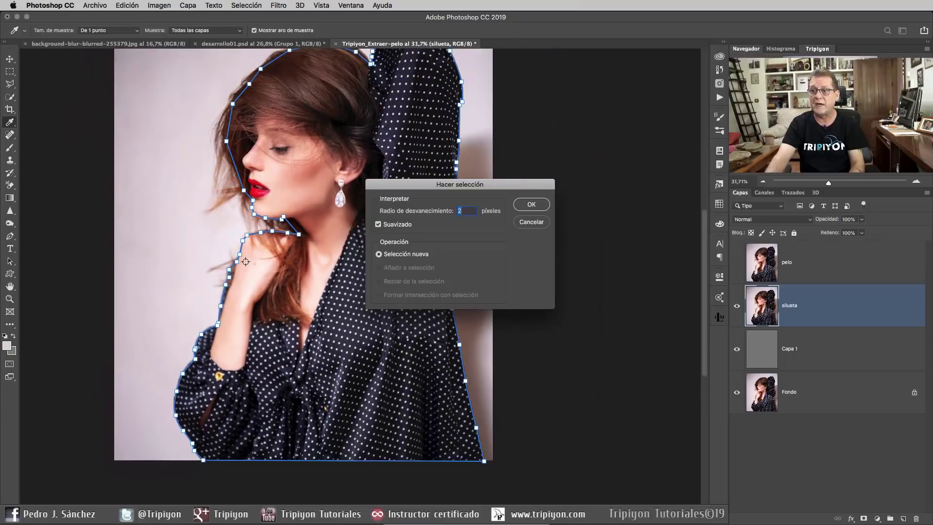
scroll(246, 262, up, 2)
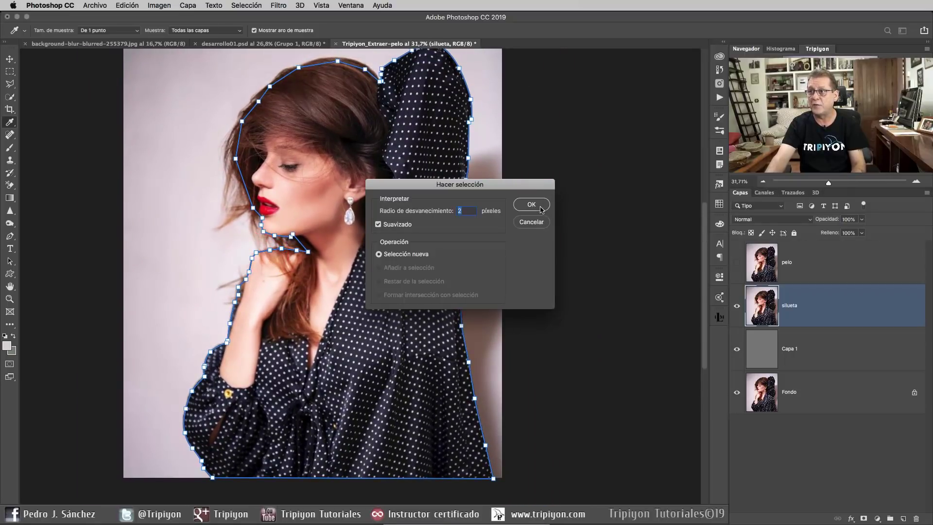
click(531, 205)
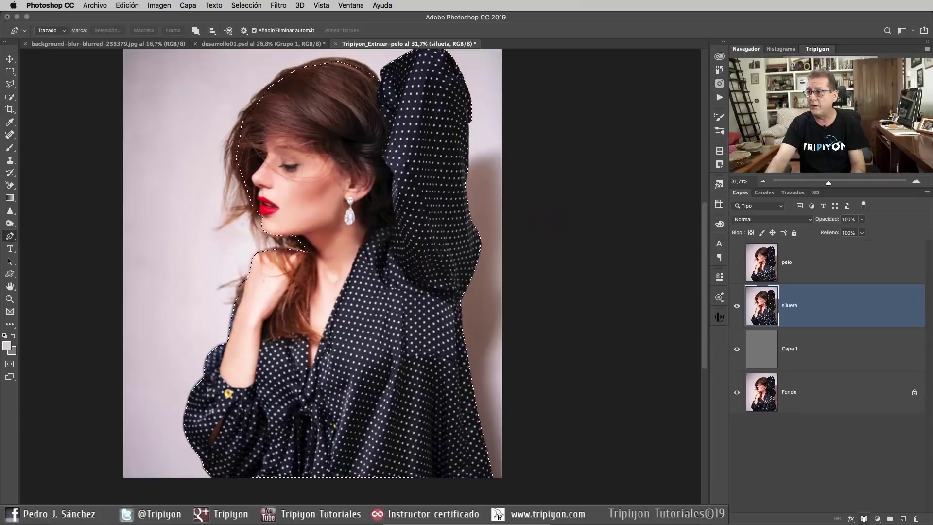
click(863, 518)
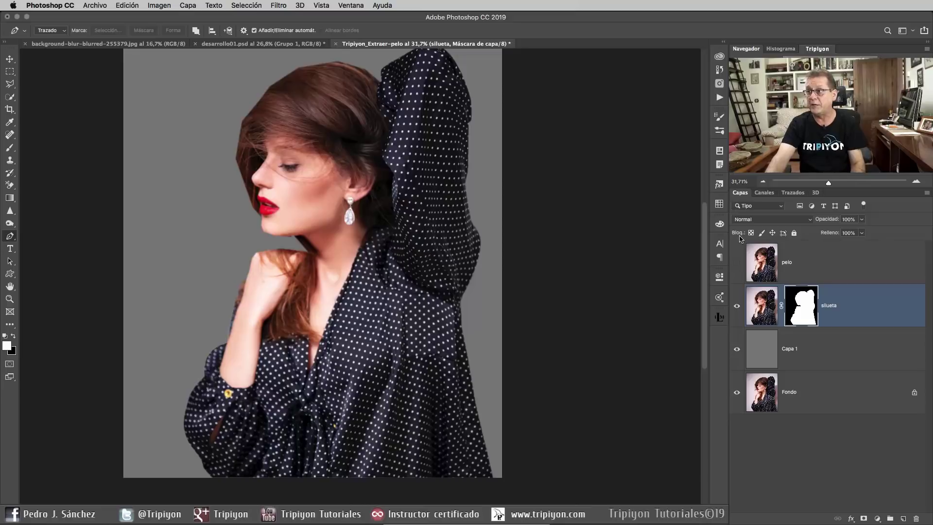
- Show the pelo layer and hide the silueta layer
click(736, 262)
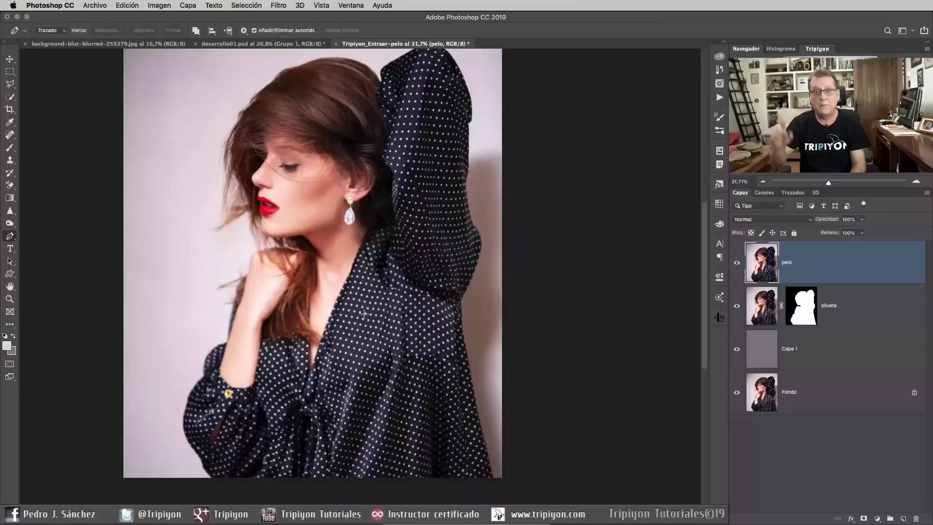
scroll(233, 323, up, 3)
scroll(234, 323, up, 2)
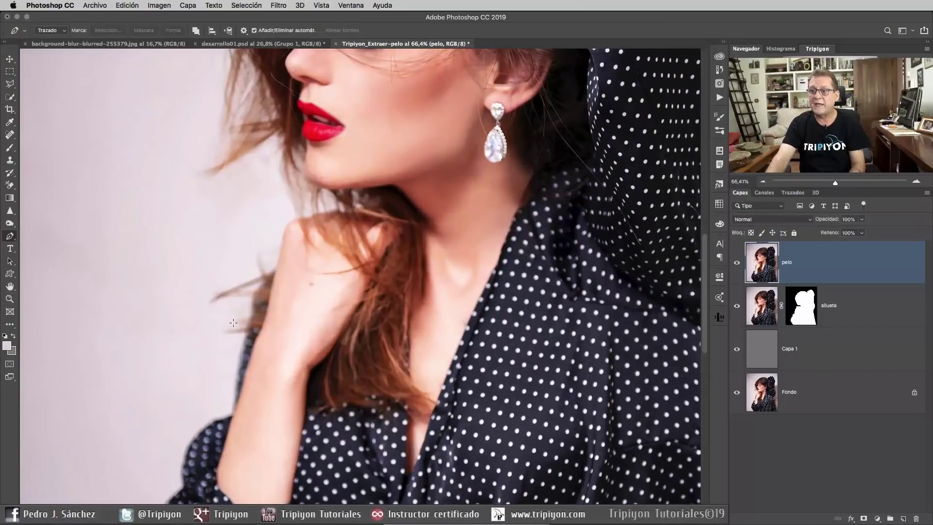
click(736, 306)
click(854, 309)
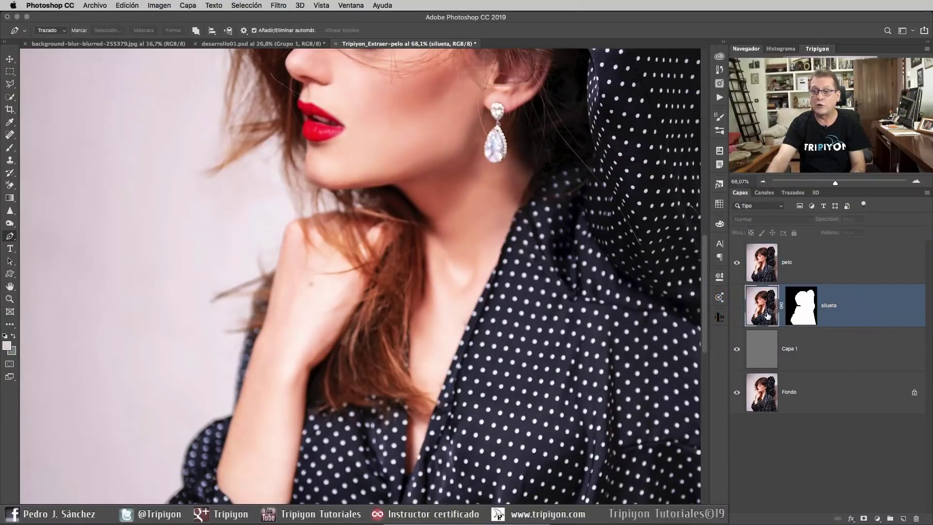
scroll(170, 325, up, 2)
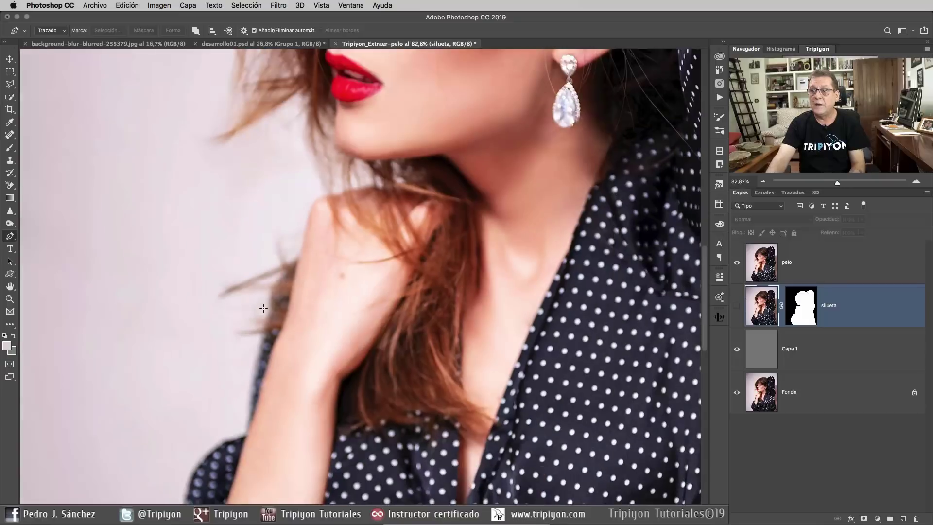
drag(311, 308, 364, 303)
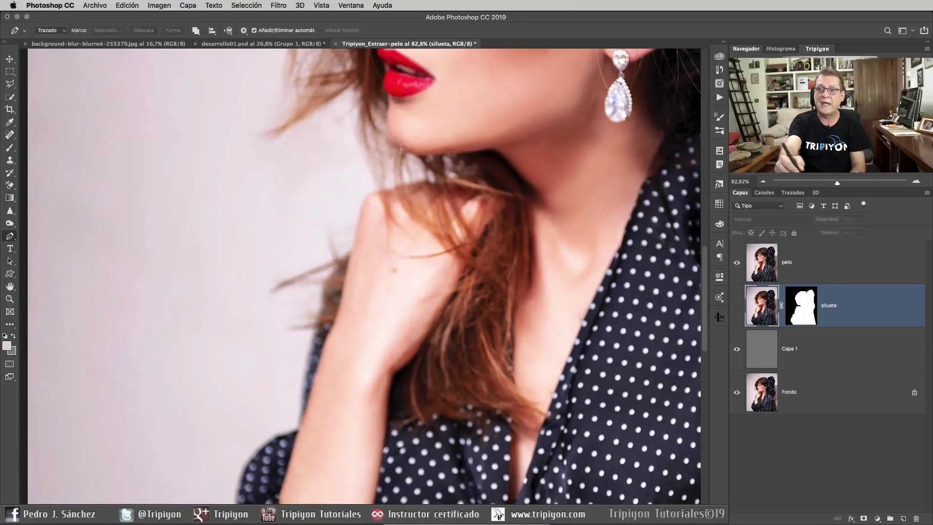
- Activate the Background Eraser and keep its brush's Tolerancia control on Desactivado
click(9, 187)
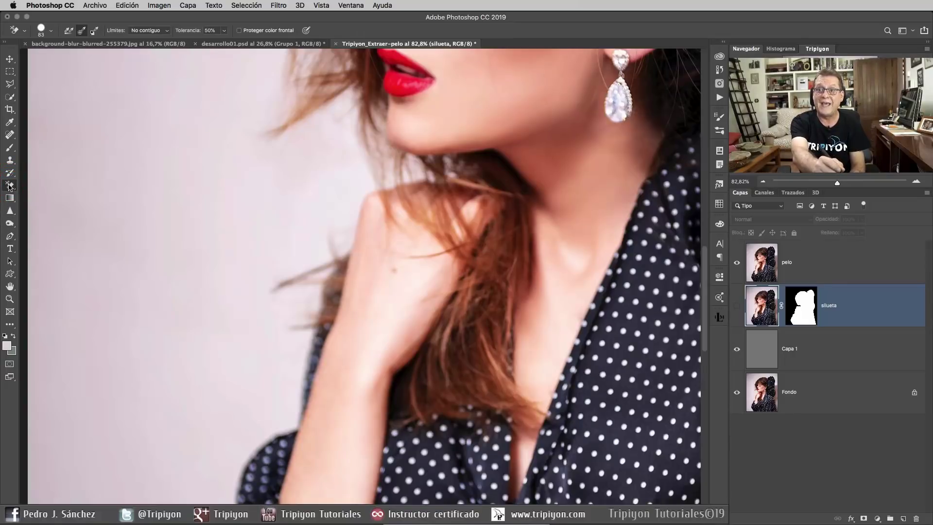
right_click(10, 188)
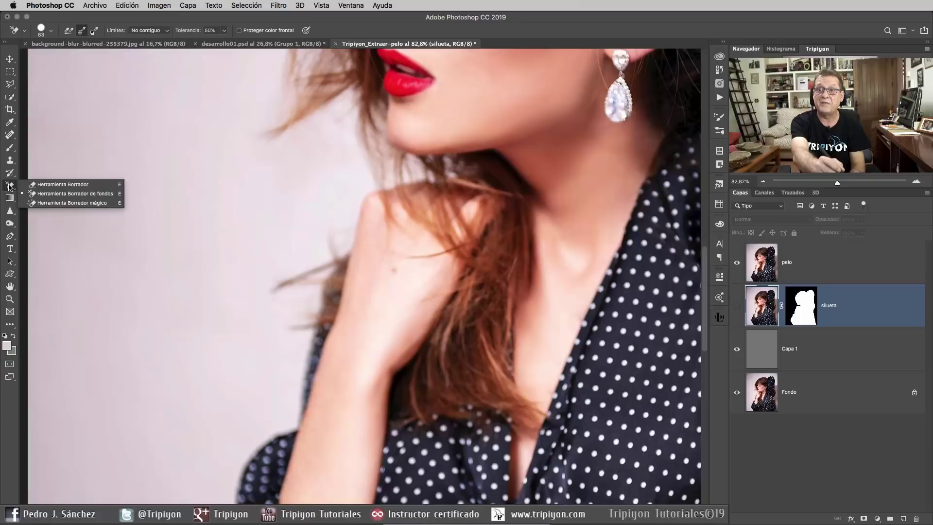
click(54, 194)
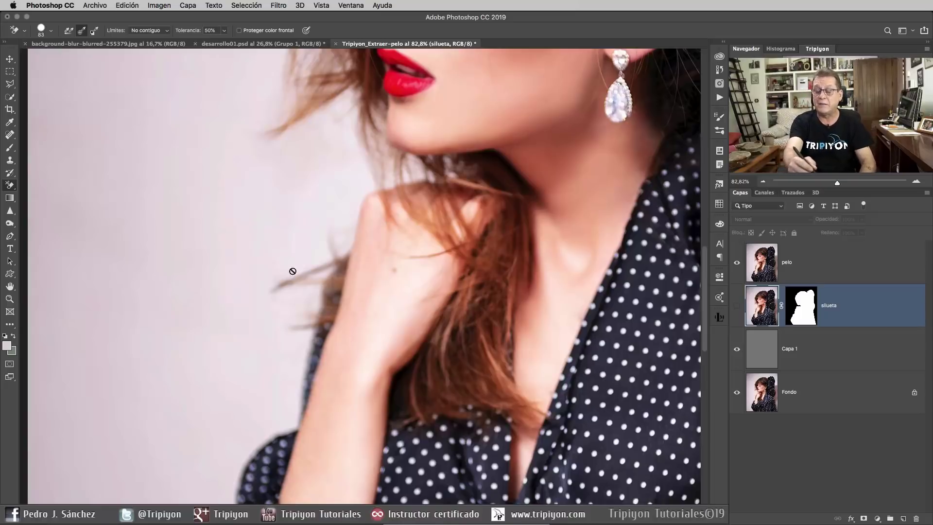
right_click(290, 252)
right_click(295, 248)
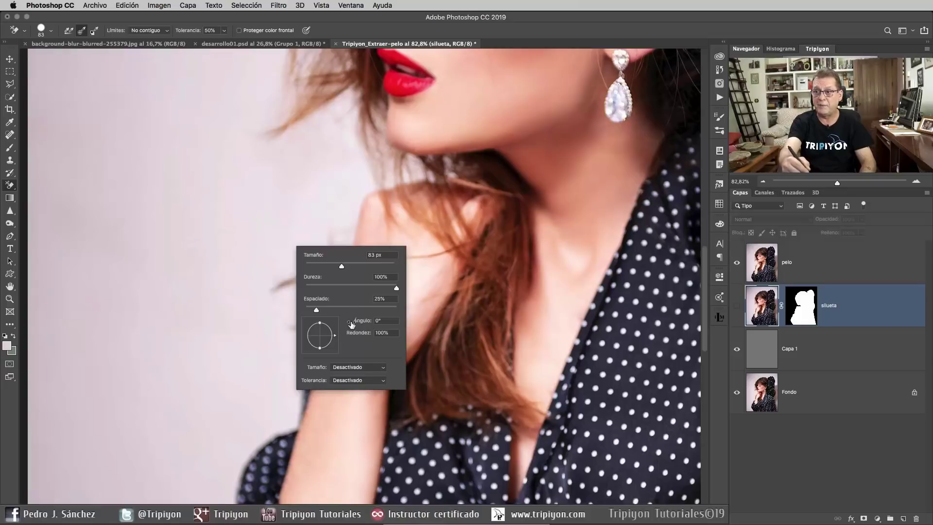
click(384, 381)
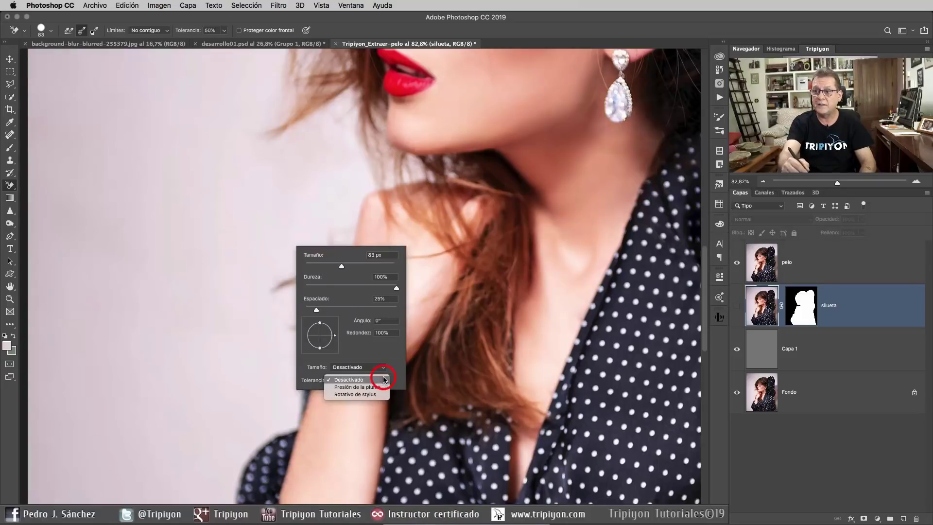
click(377, 382)
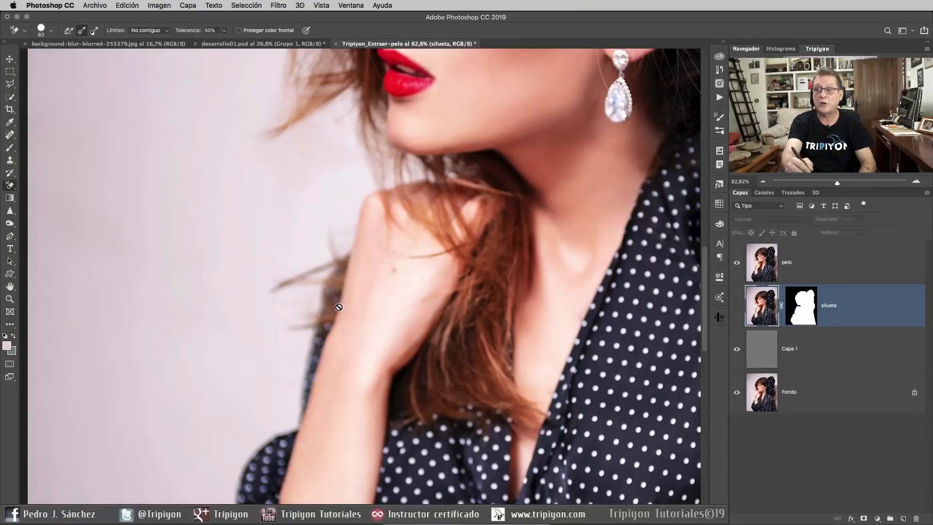
- On the pelo layer, reduce the eraser brush, sample the light background and erase it around the loose strands beside the wrist
click(824, 264)
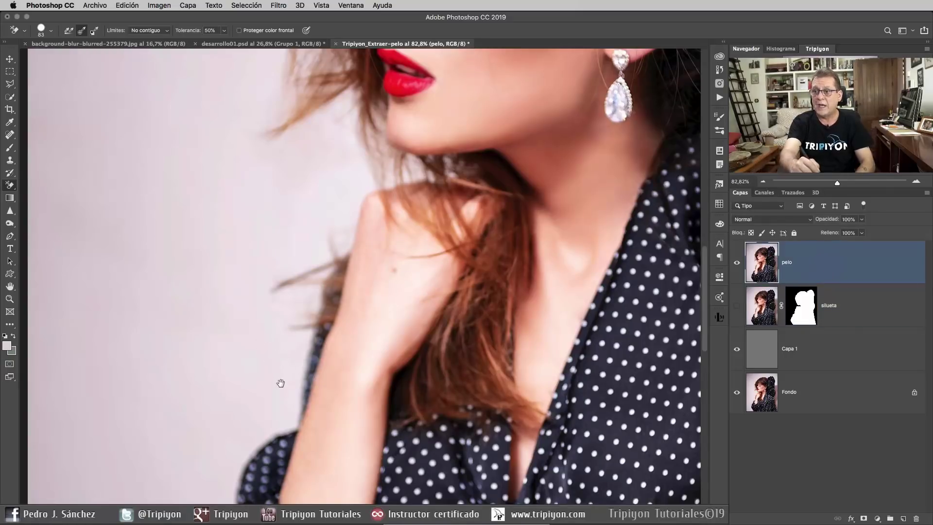
drag(280, 383, 269, 344)
drag(292, 294, 287, 297)
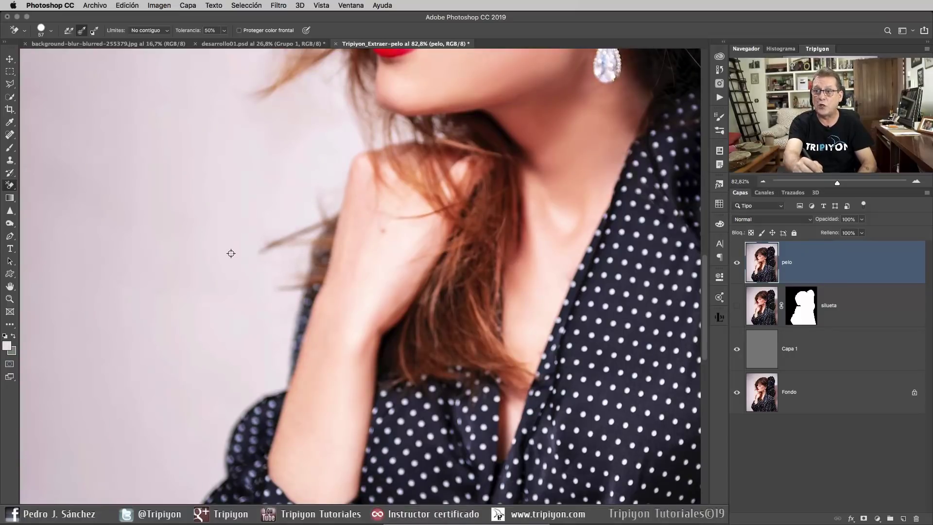
alt+click(233, 254)
mouse_move(285, 308)
mouse_down()
mouse_move(304, 258)
mouse_move(292, 290)
mouse_move(283, 278)
mouse_move(265, 289)
mouse_move(287, 283)
mouse_move(295, 296)
mouse_move(288, 313)
mouse_move(319, 208)
mouse_move(273, 216)
mouse_move(282, 209)
mouse_move(243, 254)
mouse_move(243, 295)
mouse_move(265, 302)
mouse_move(268, 322)
mouse_move(241, 302)
mouse_move(233, 262)
mouse_move(285, 192)
mouse_move(254, 202)
mouse_move(236, 273)
mouse_move(245, 215)
mouse_move(235, 275)
mouse_move(249, 311)
mouse_move(267, 243)
mouse_up()
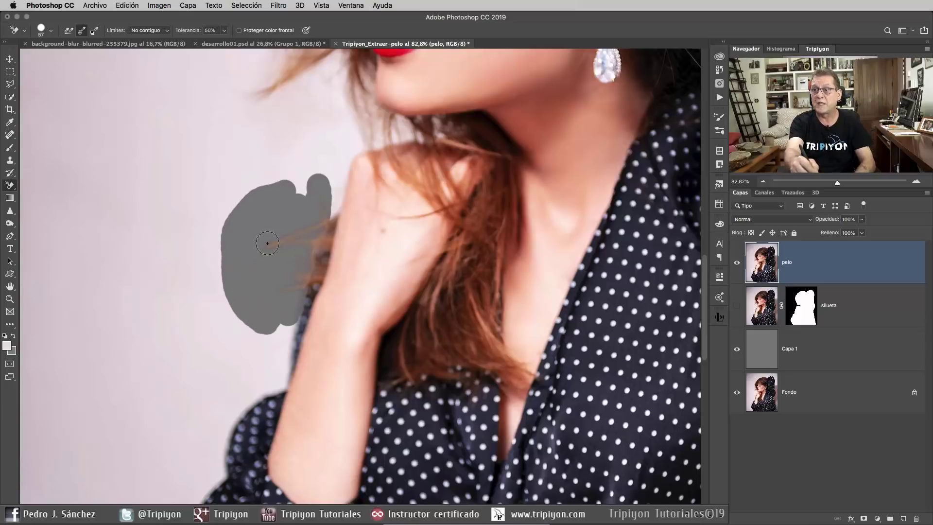
- Erase the background along the hand's upper edge, under the chin and around the strands hanging beside the mouth
scroll(290, 205, up, 5)
scroll(290, 205, right, 3)
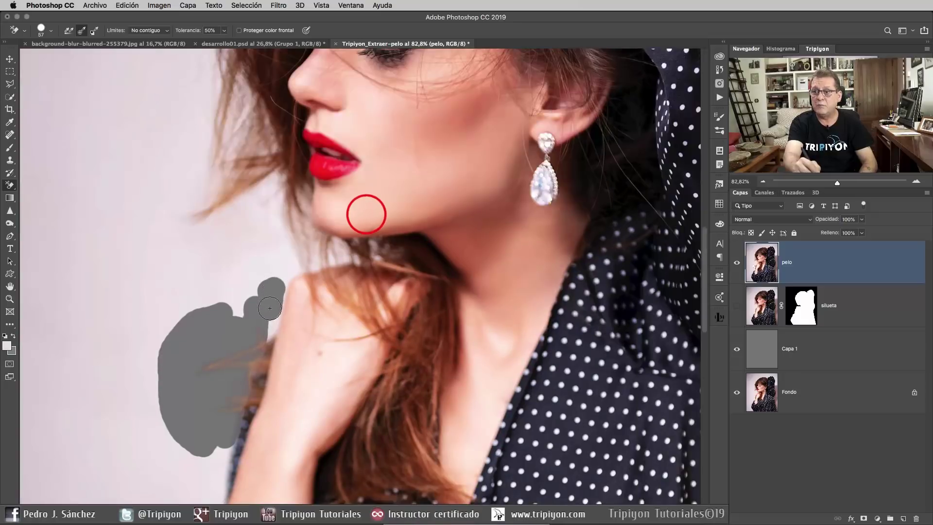
mouse_move(272, 303)
mouse_down()
mouse_move(267, 330)
mouse_move(291, 268)
mouse_move(278, 282)
mouse_up()
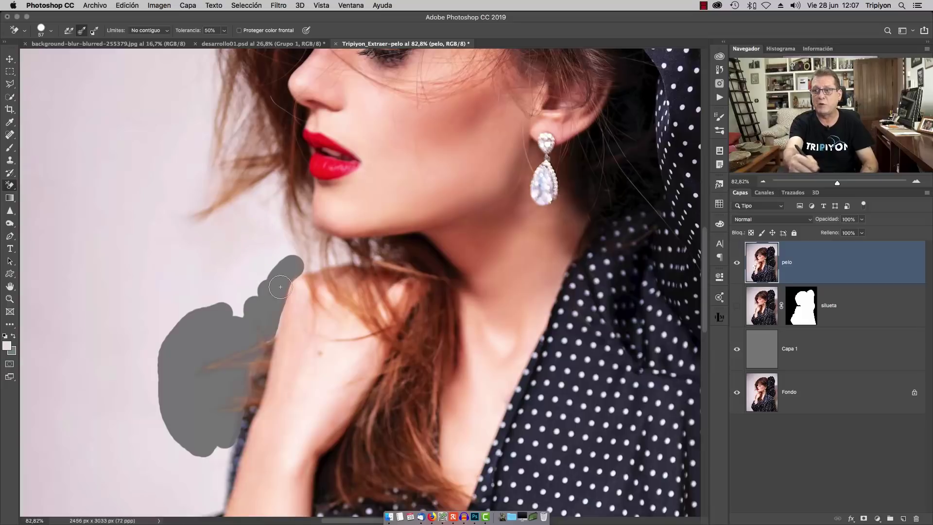
mouse_move(317, 247)
mouse_down()
mouse_move(295, 251)
mouse_move(350, 243)
mouse_move(296, 194)
mouse_move(278, 234)
mouse_move(242, 219)
mouse_move(204, 228)
mouse_move(184, 316)
mouse_up()
drag(325, 228, 308, 344)
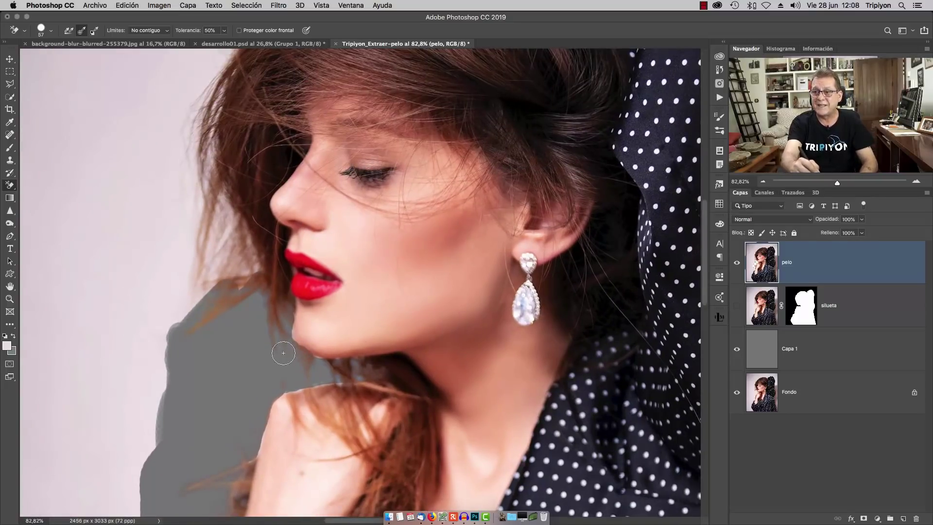
- Erase the background along the outer edge of the loose hair in front of the face, up to forehead height
drag(160, 225, 180, 271)
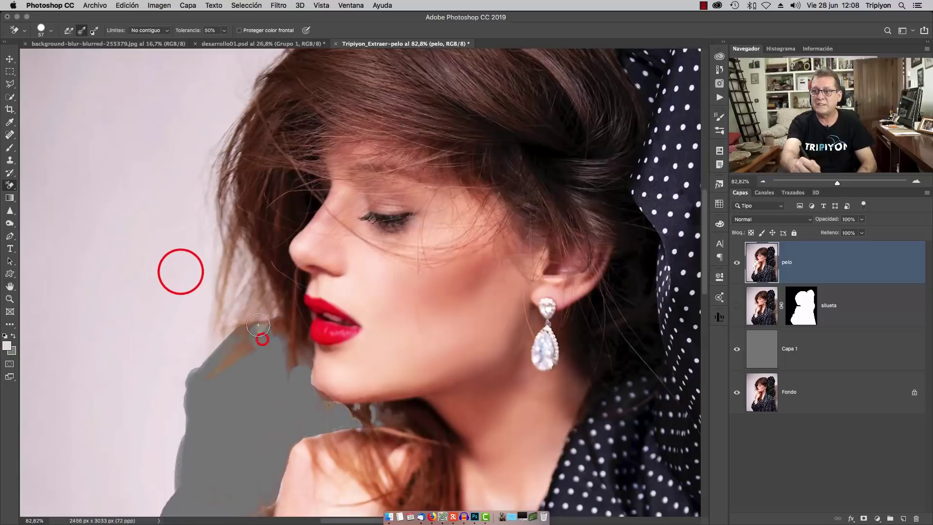
mouse_move(261, 331)
mouse_down()
mouse_move(259, 294)
mouse_move(236, 359)
mouse_move(216, 332)
mouse_move(201, 337)
mouse_move(222, 214)
mouse_move(205, 253)
mouse_move(184, 402)
mouse_move(214, 146)
mouse_move(189, 362)
mouse_move(200, 199)
mouse_up()
mouse_move(189, 241)
mouse_down()
mouse_move(192, 168)
mouse_move(209, 123)
mouse_move(185, 248)
mouse_move(191, 435)
mouse_move(182, 445)
mouse_up()
scroll(292, 299, up, 5)
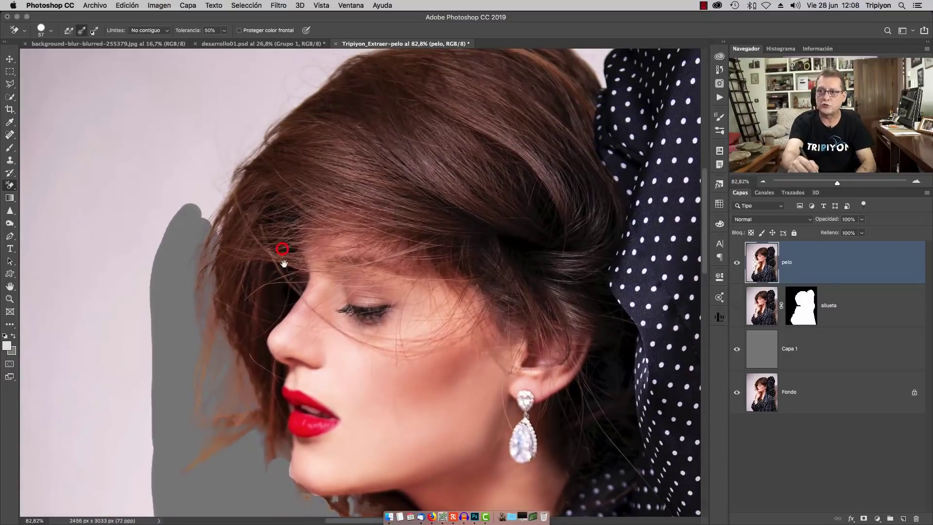
- Erase the background around the crown of the head as far as the raised sleeve, and fit the whole image in view
scroll(296, 223, up, 3)
mouse_move(204, 272)
mouse_down()
mouse_move(229, 229)
mouse_move(233, 185)
mouse_move(348, 86)
mouse_move(535, 64)
mouse_up()
scroll(452, 277, up, 5)
scroll(452, 277, right, 4)
mouse_move(452, 276)
mouse_down()
mouse_move(290, 236)
mouse_move(156, 272)
mouse_up()
mouse_move(442, 228)
mouse_down()
mouse_move(469, 304)
mouse_move(410, 254)
mouse_up()
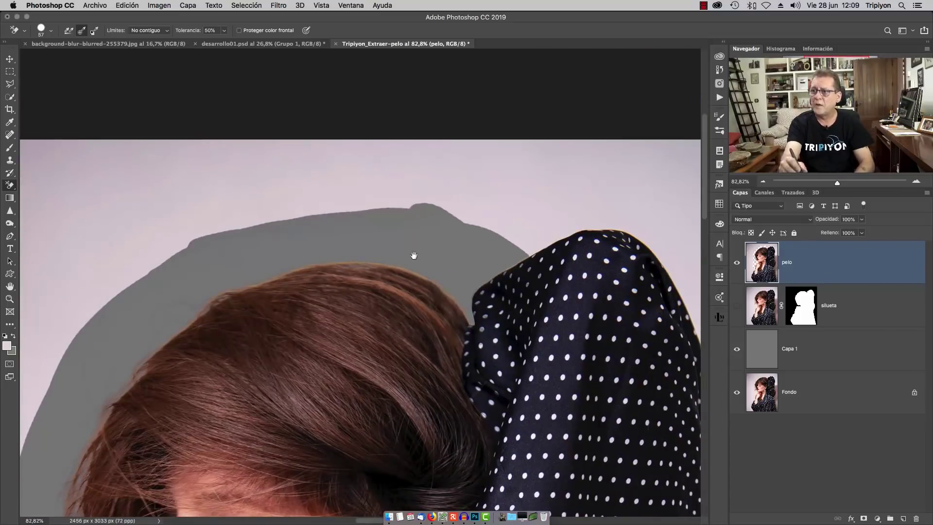
key(super+0)
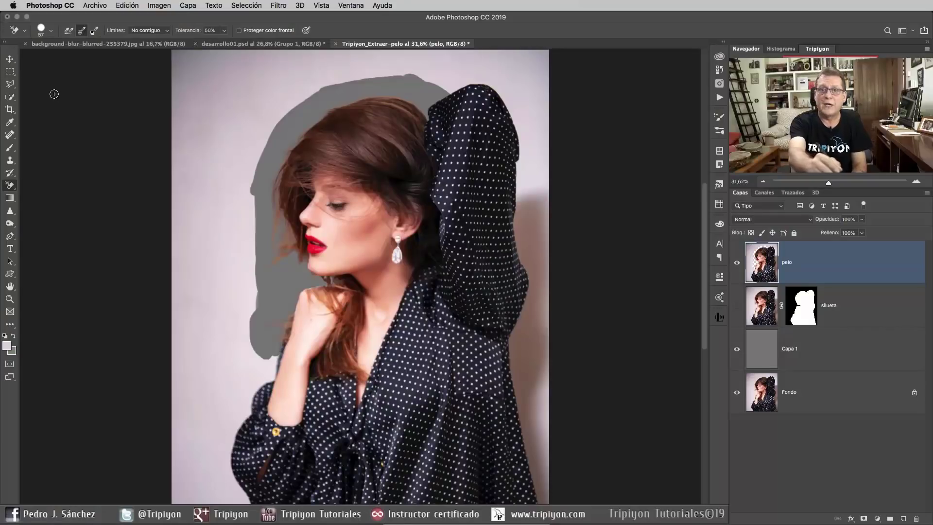
- With the Polygonal Lasso, outline the head, hair and hand, keeping the outer edge within the erased grey zone and crossing the blouse
click(10, 84)
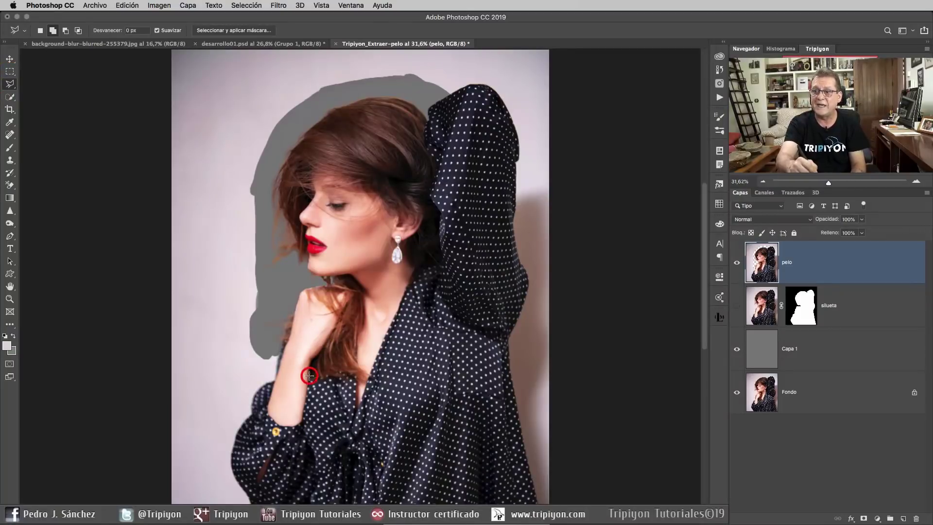
click(260, 345)
click(258, 325)
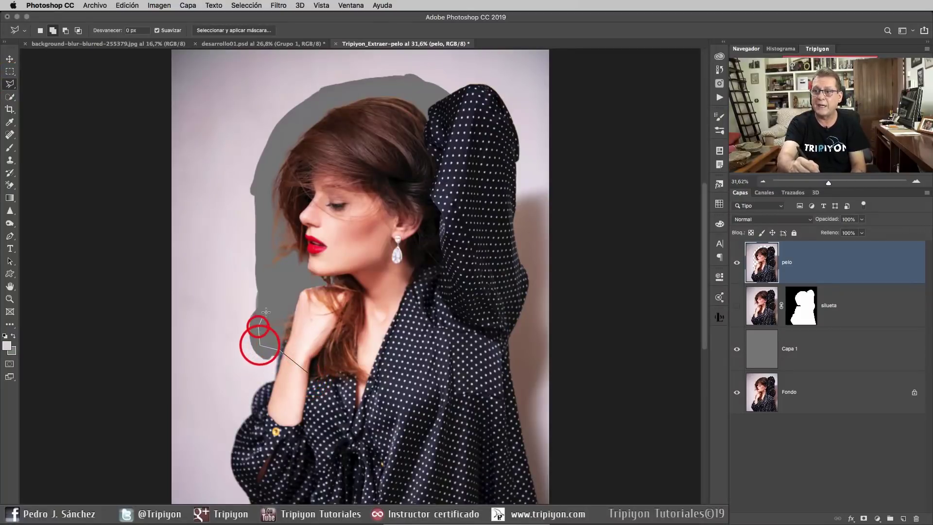
click(268, 300)
click(258, 246)
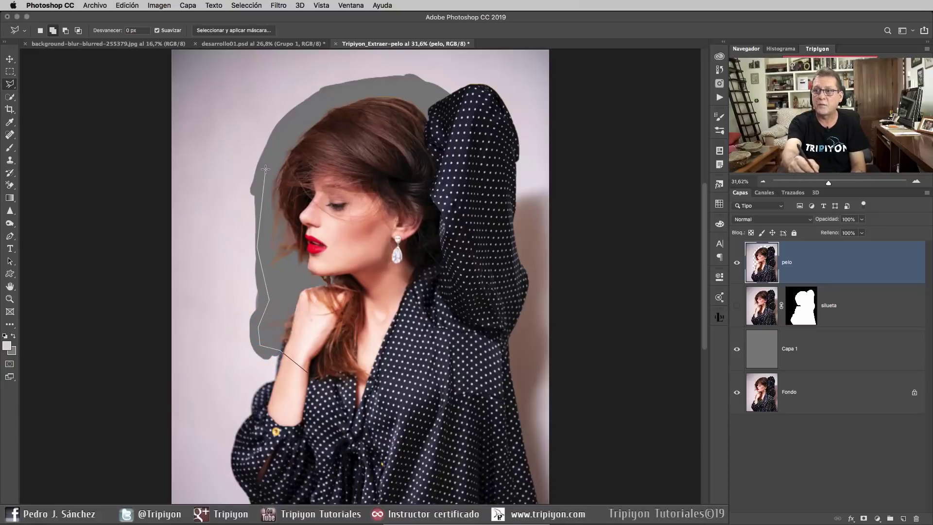
click(391, 78)
click(448, 95)
click(478, 187)
click(446, 311)
click(341, 376)
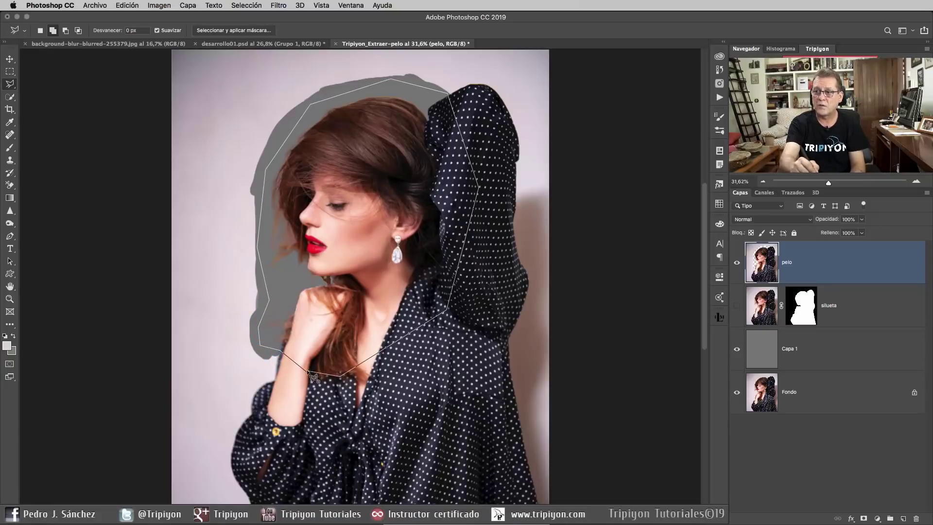
click(310, 373)
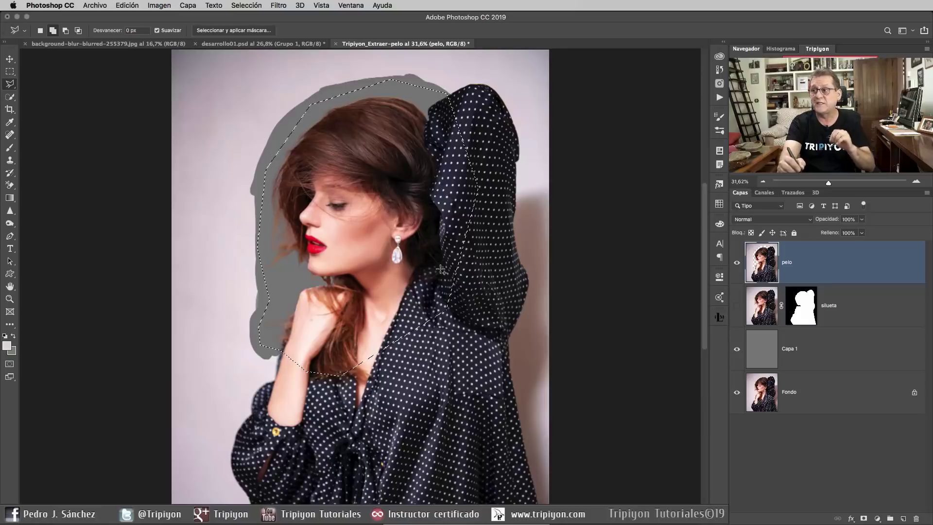
- Add a layer mask to the pelo layer from the selection and show the silueta layer
click(864, 518)
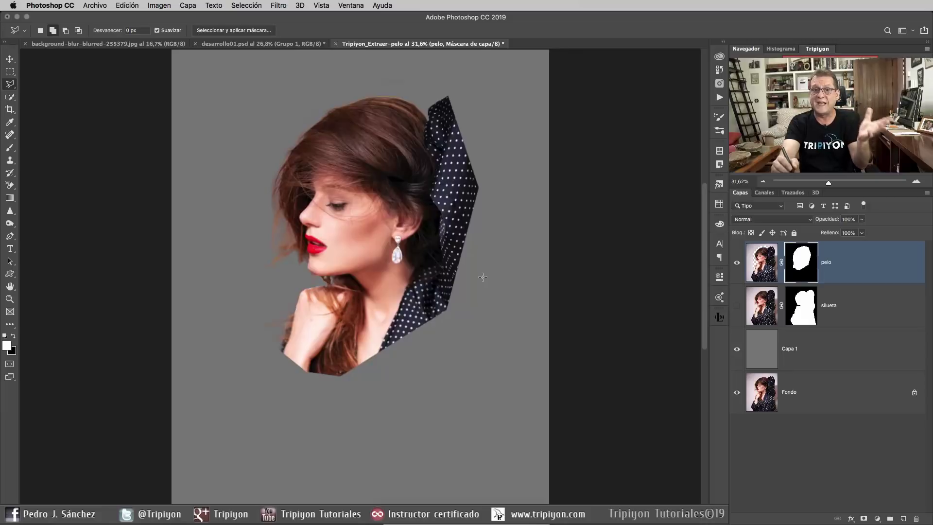
click(737, 306)
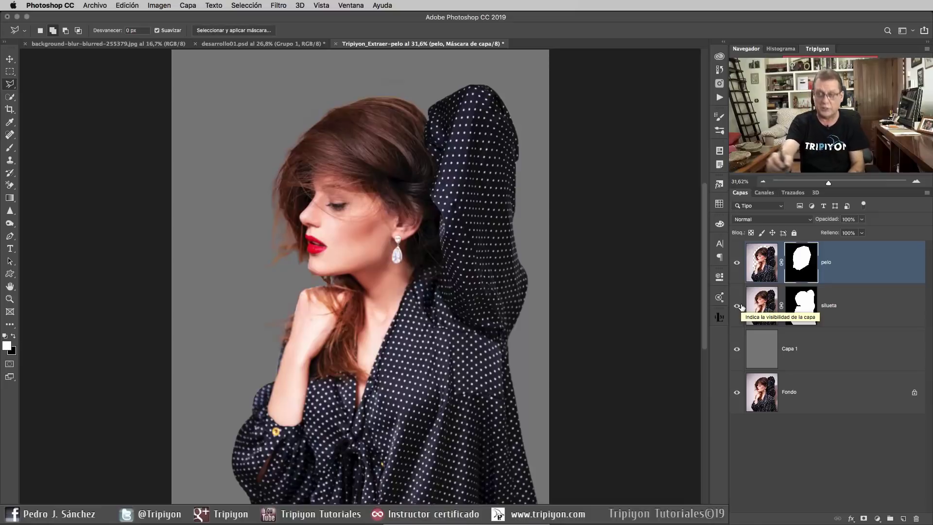
- On the silueta mask, brush with white along the outer edge of the hand beside the loose strands
drag(300, 361, 300, 360)
drag(449, 221, 429, 369)
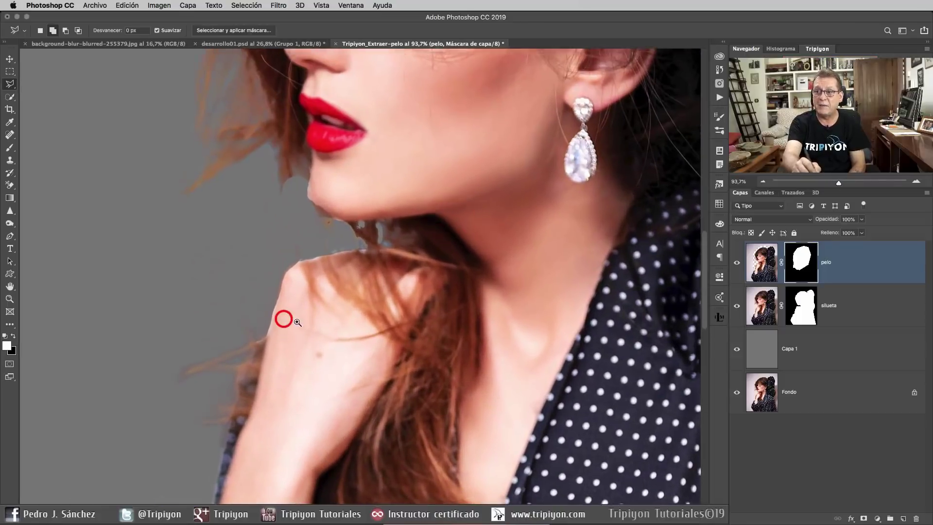
drag(285, 319, 325, 243)
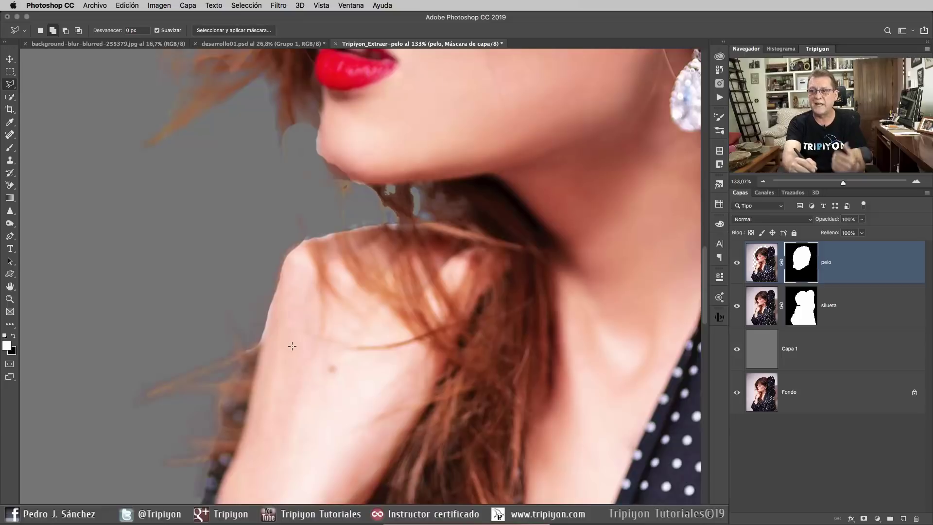
click(803, 313)
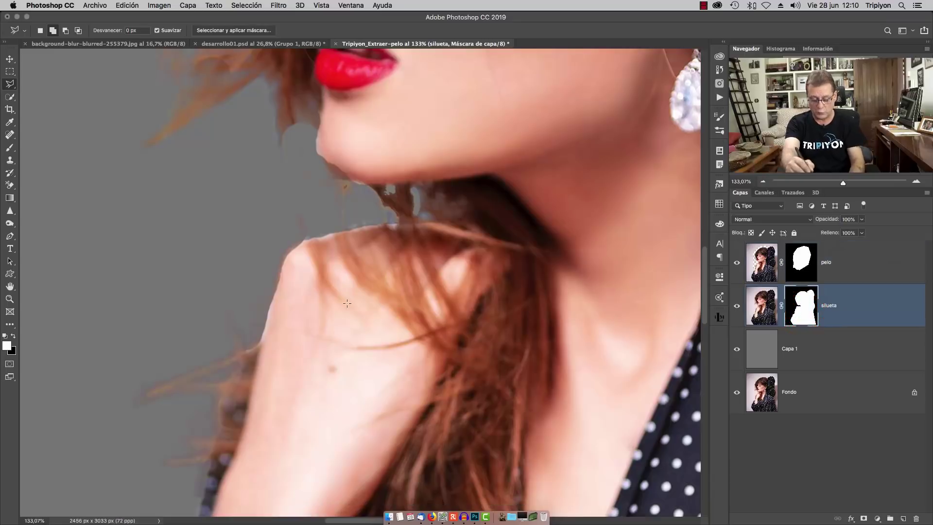
click(12, 149)
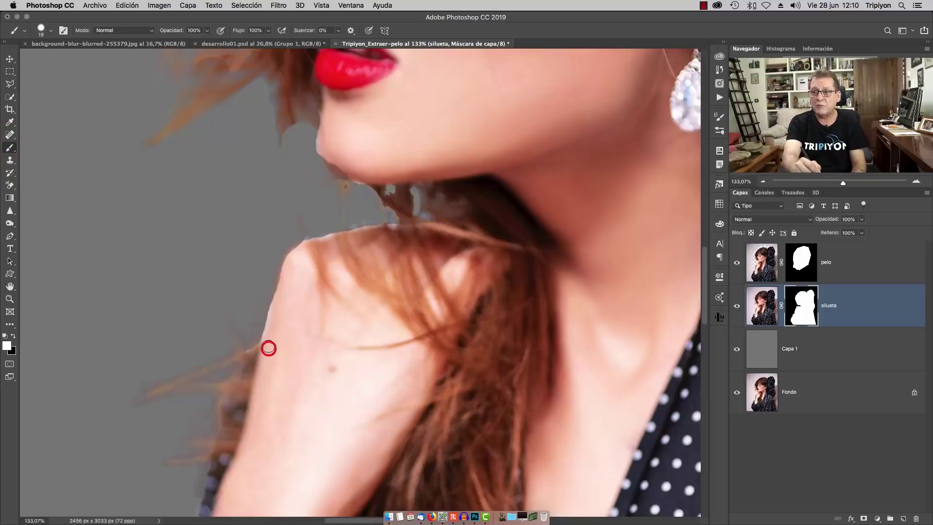
mouse_move(268, 346)
mouse_down()
mouse_move(281, 287)
mouse_move(278, 298)
mouse_up()
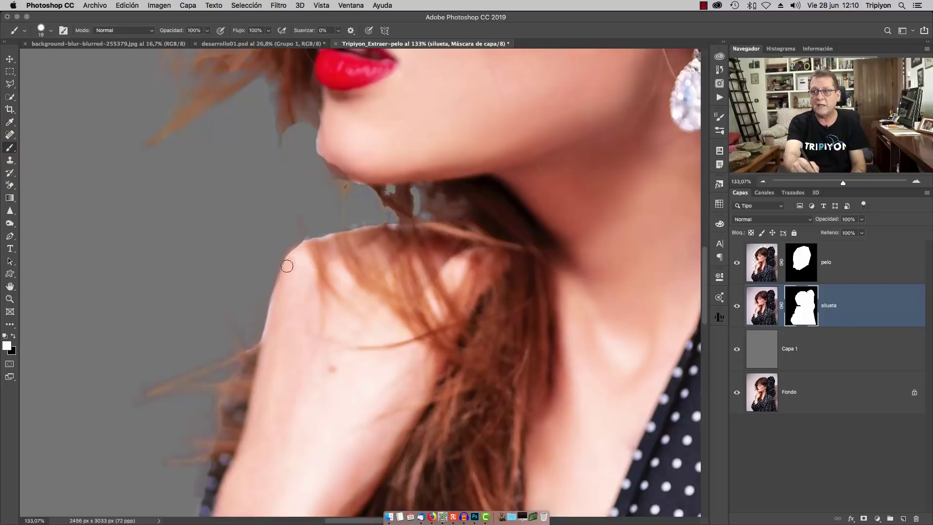
drag(286, 266, 263, 301)
- Retouch the silueta mask along the chin's lower edge, brushing with black and with white
key(x)
scroll(398, 271, up, 5)
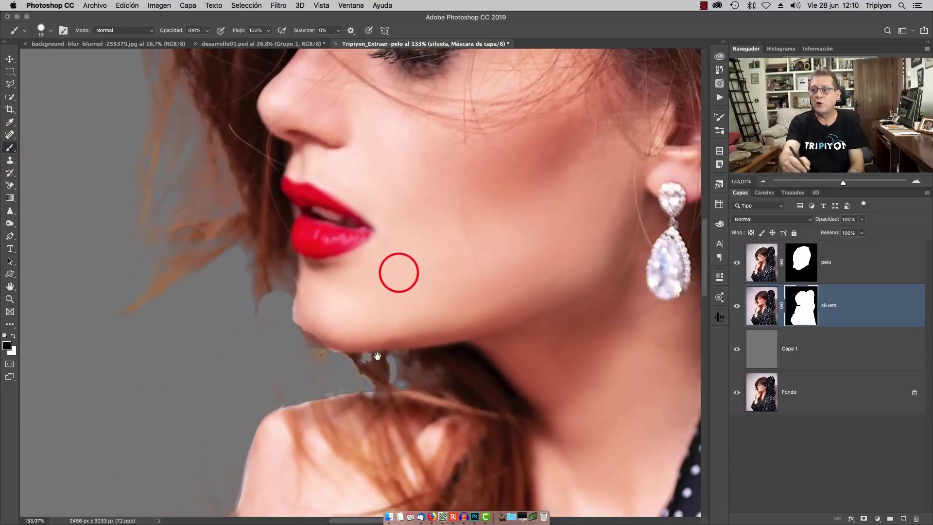
click(311, 327)
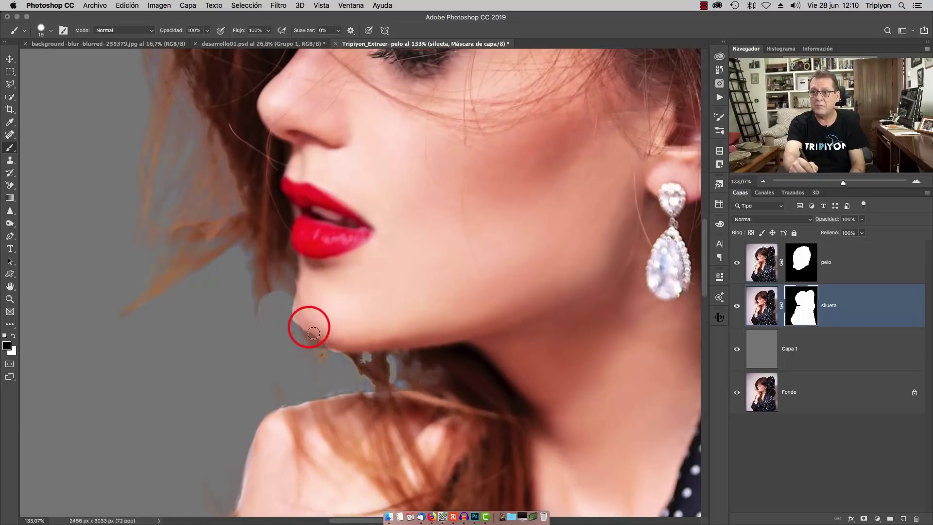
key(x)
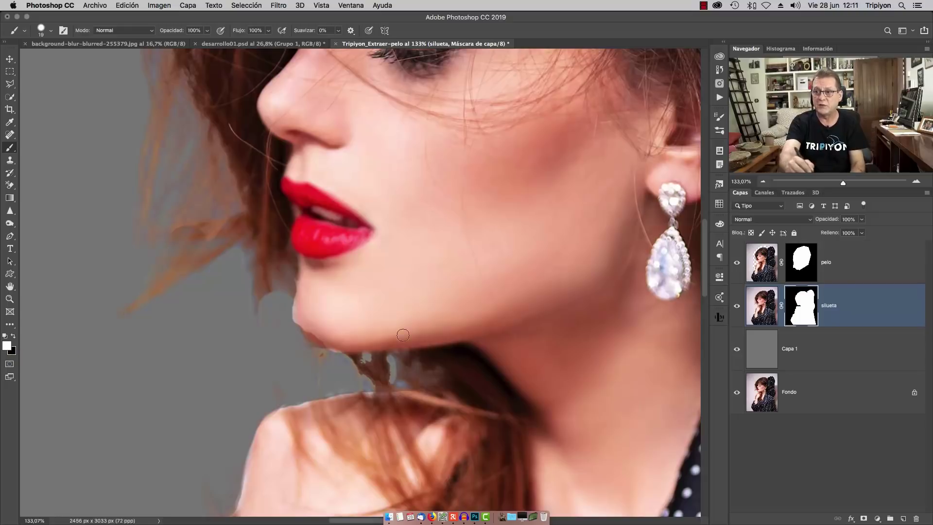
drag(309, 329, 327, 346)
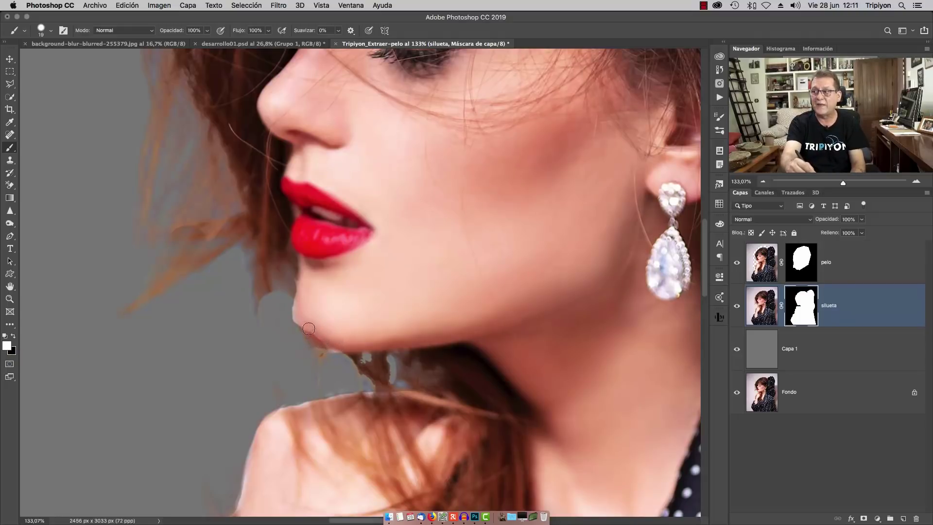
- Brush black on the pelo mask along the chin's lower edge, and switch the paint colour back to white
click(806, 264)
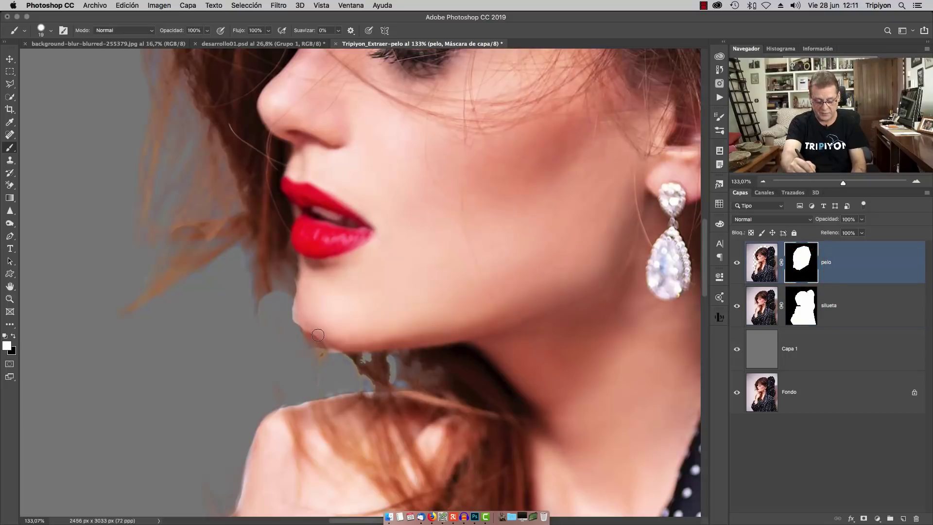
key(x)
drag(308, 328, 323, 341)
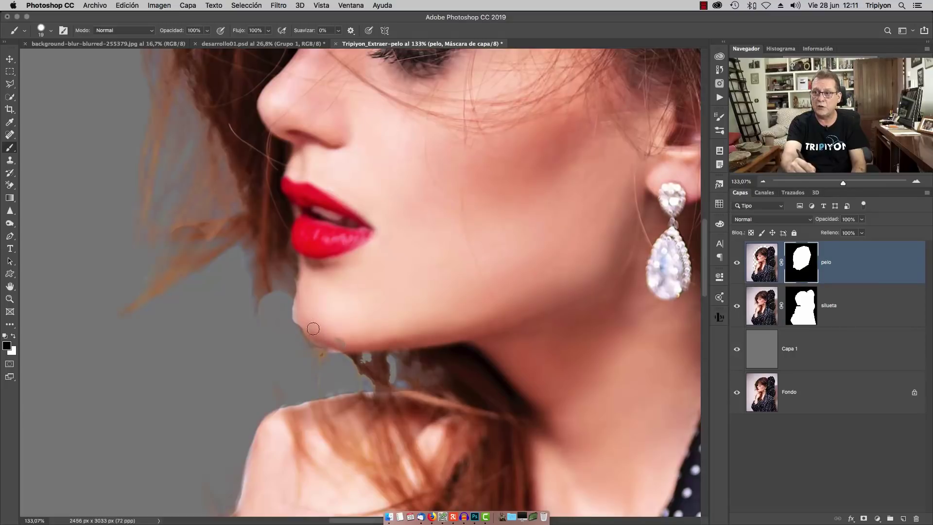
key(x)
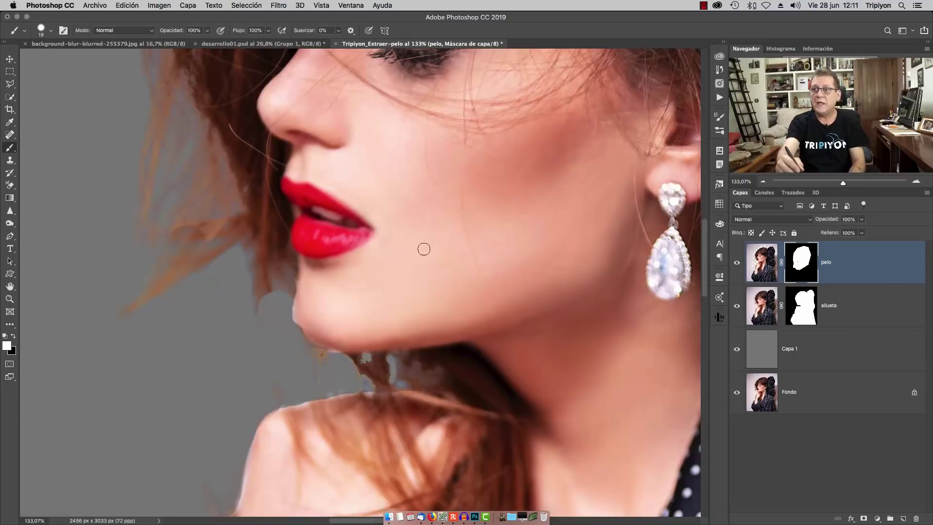
- Enlarge the brush to 70 and paint black on the pelo mask over the faint background remains above the crown of the hair
drag(387, 302, 423, 374)
drag(338, 104, 312, 334)
drag(418, 149, 296, 342)
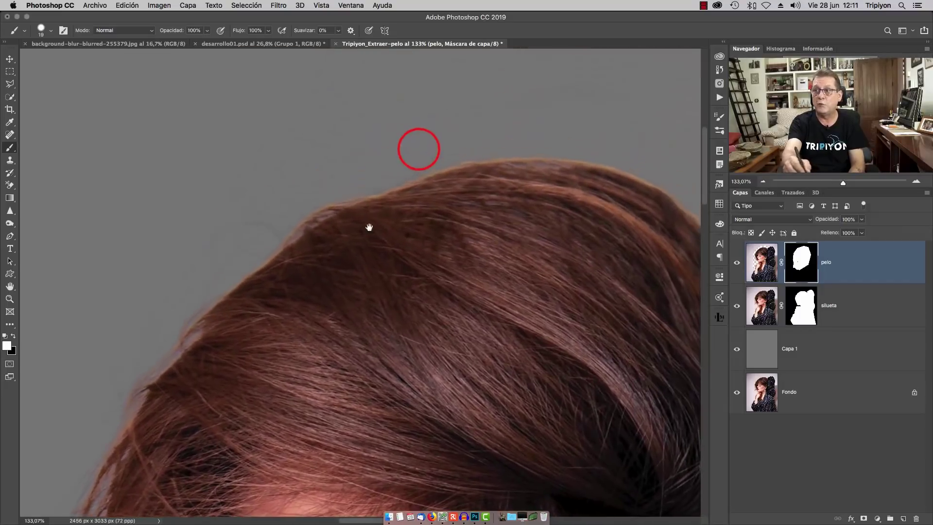
drag(391, 219, 354, 222)
drag(516, 266, 417, 354)
drag(450, 324, 554, 334)
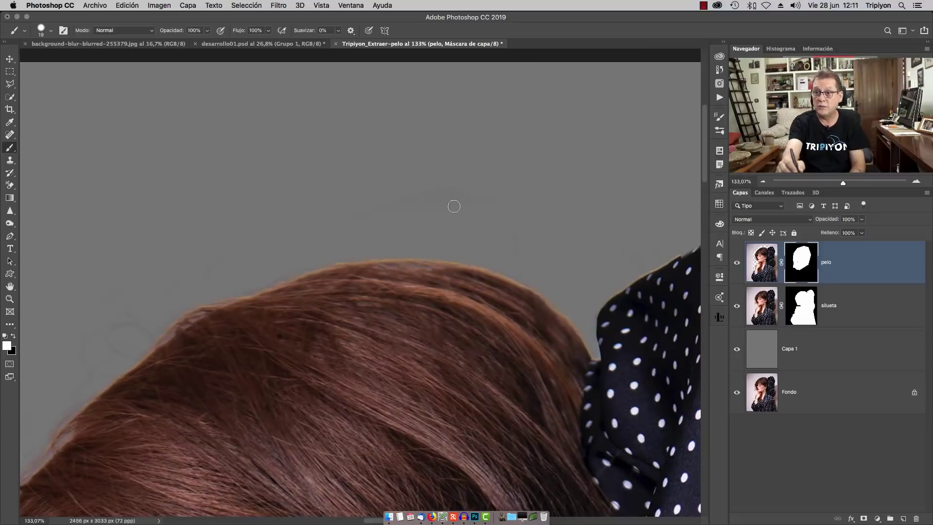
key(x)
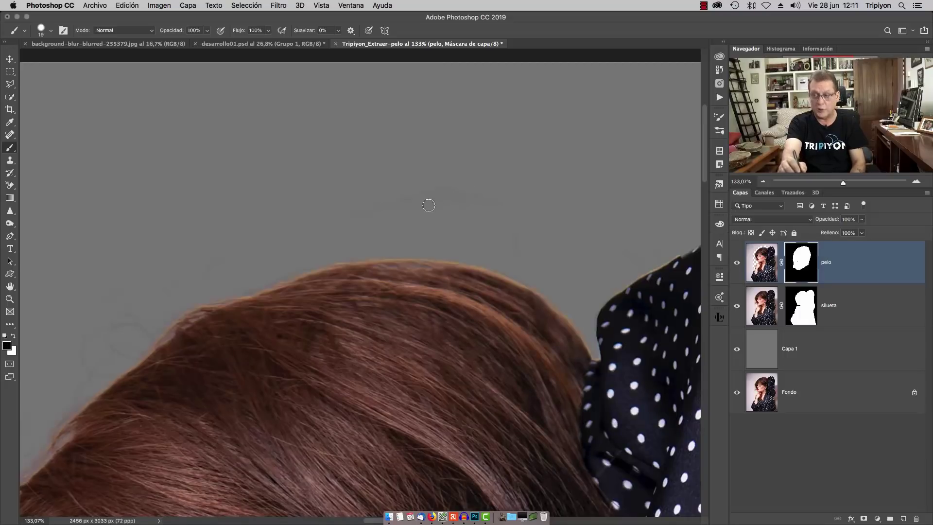
drag(429, 206, 451, 205)
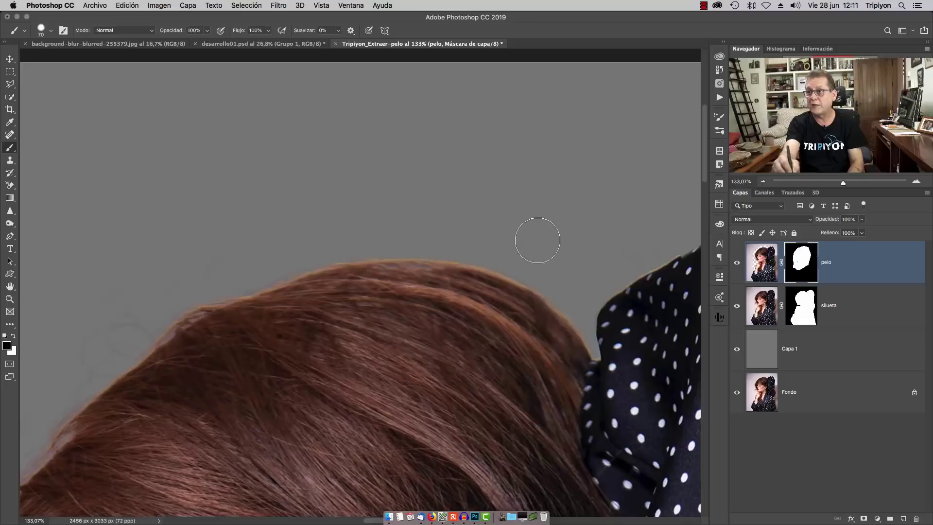
drag(438, 203, 626, 144)
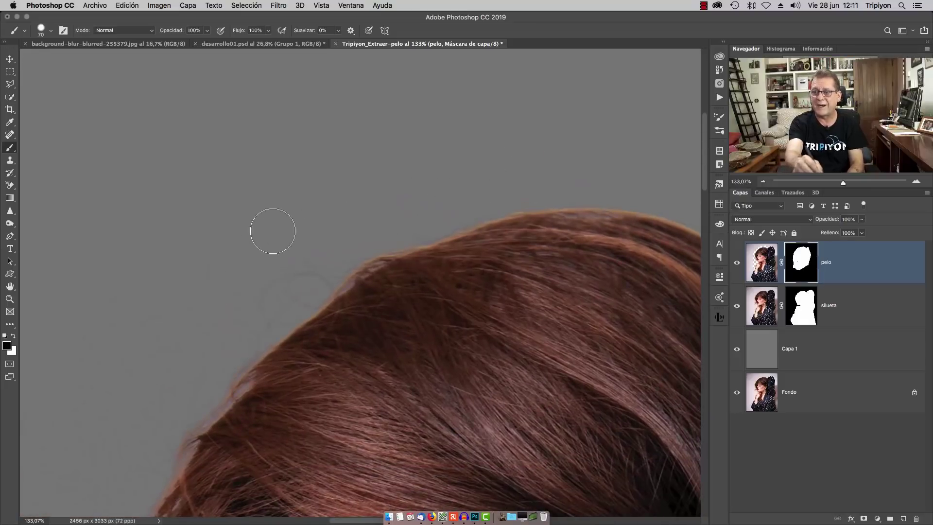
right_click(337, 163)
click(346, 166)
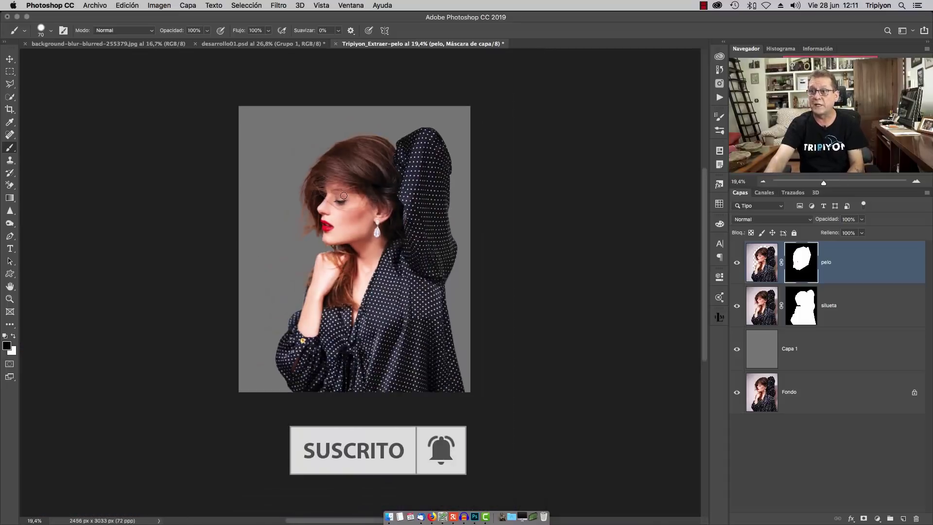
scroll(383, 222, up, 2)
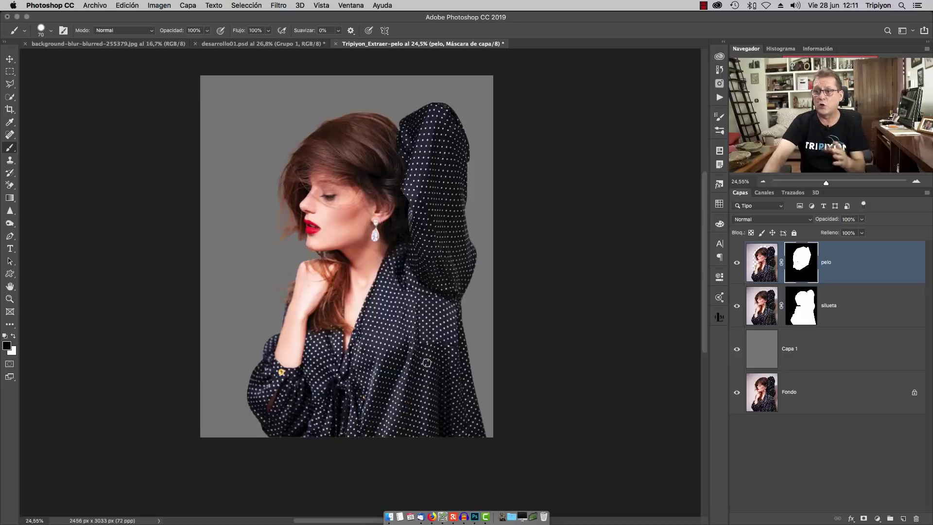
- Make Capa 1 the active layer, and rotate the blurred-lights image background-blur-blurred-255379.jpg 90° clockwise
click(832, 358)
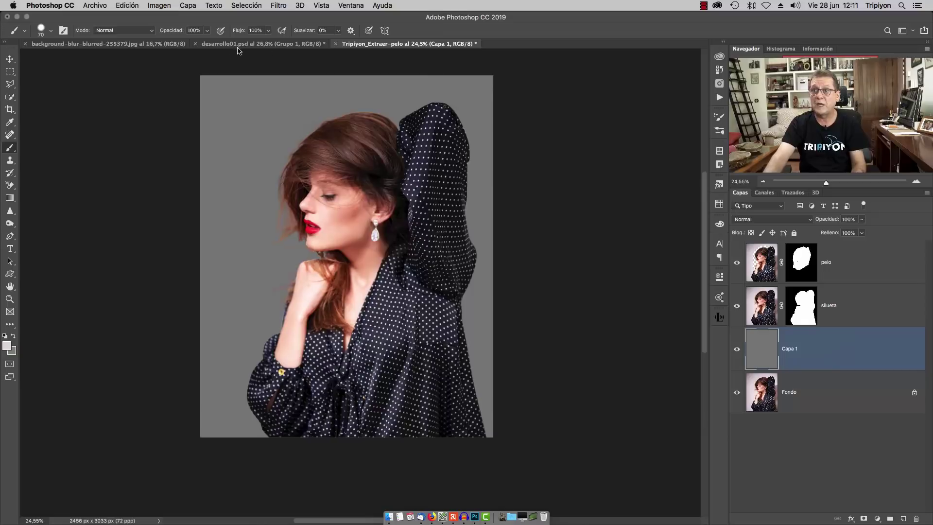
click(117, 44)
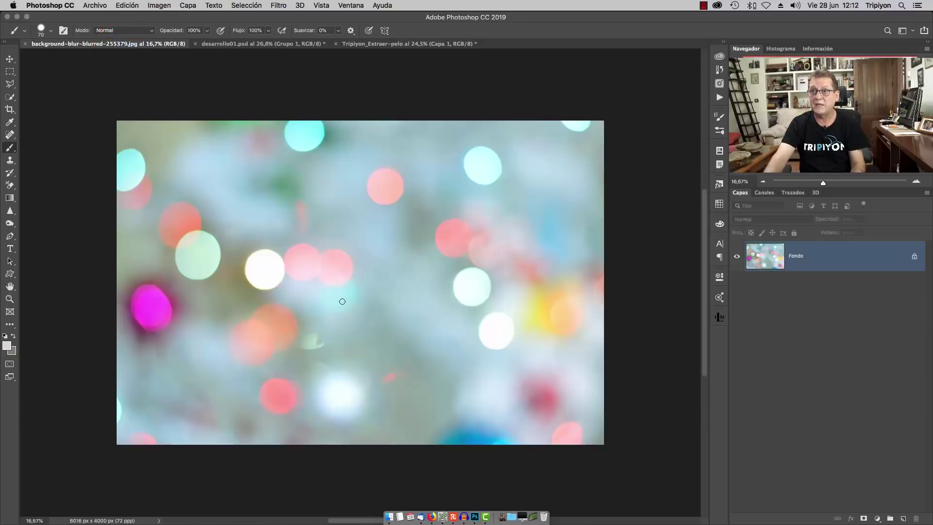
click(188, 5)
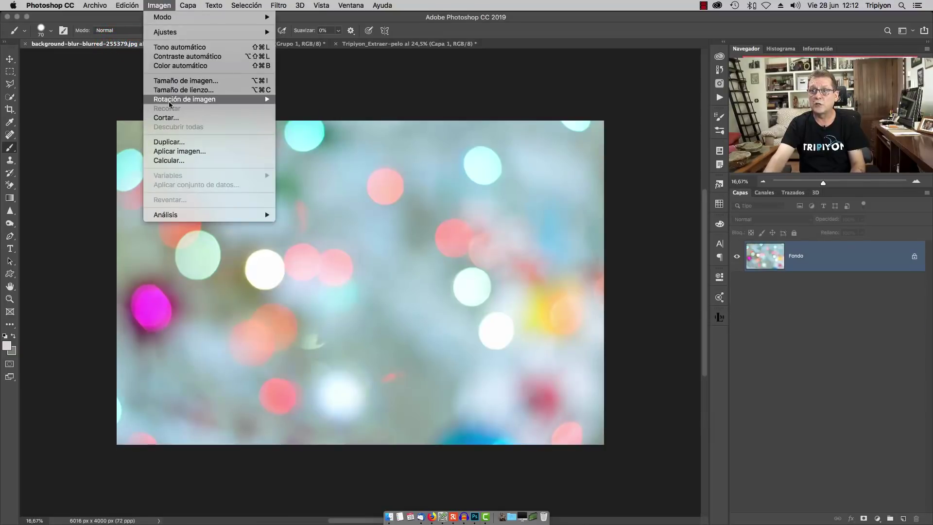
mouse_move(169, 103)
click(323, 109)
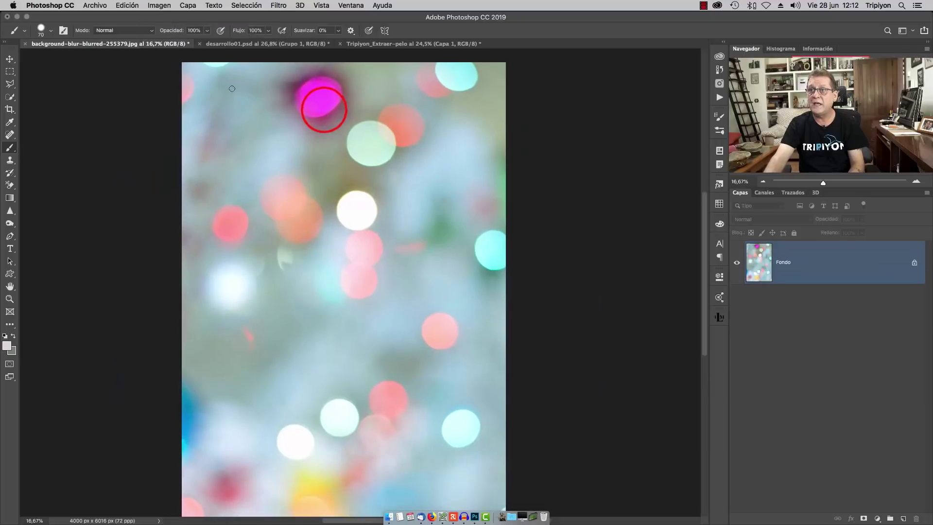
- Select the entire rotated blurred-lights image and copy it
click(252, 7)
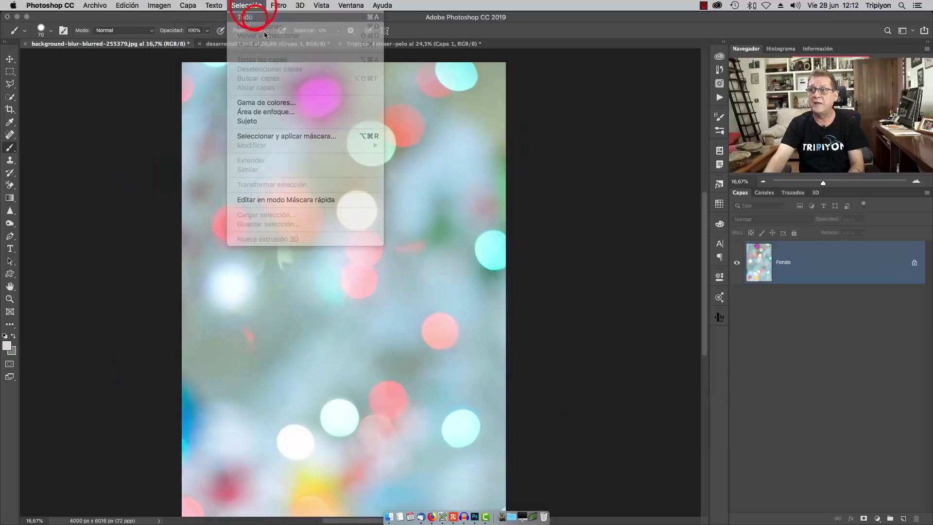
key(super+a)
click(126, 5)
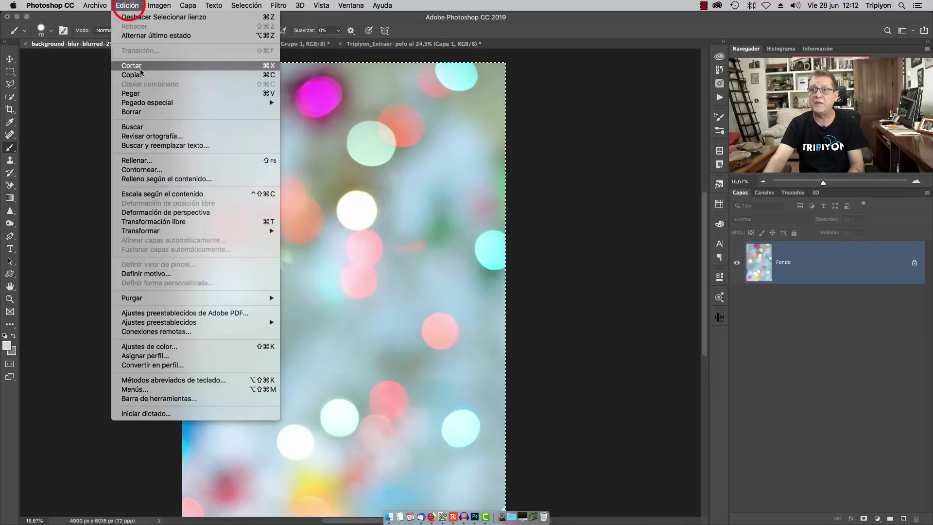
click(140, 75)
- Paste the copied blurred-lights image into the Tripiyon_Extraer-pelo document, directly above Capa 1
key(ctrl+shift+Tab)
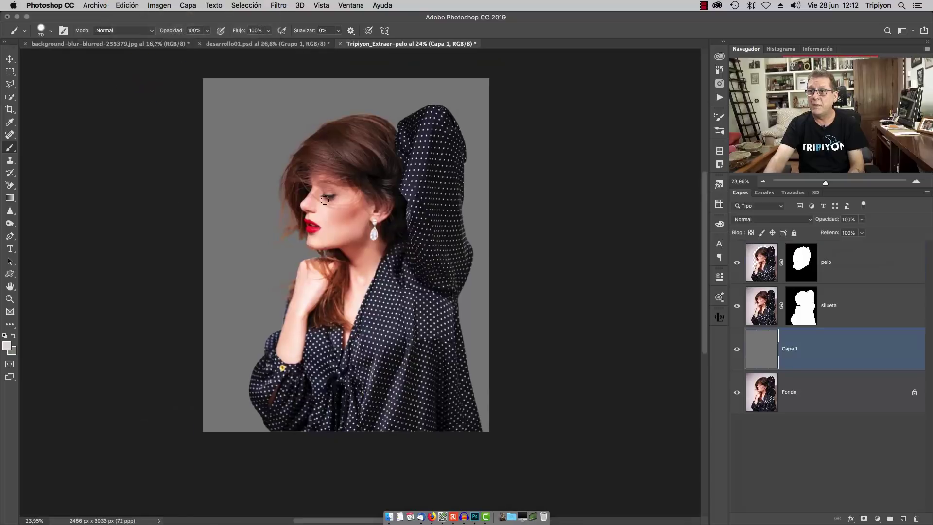
scroll(388, 144, up, 2)
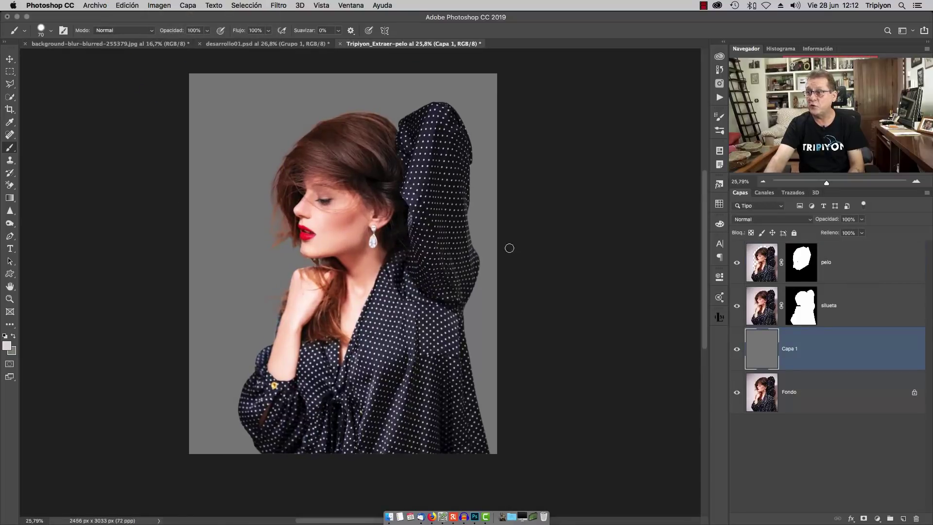
click(130, 7)
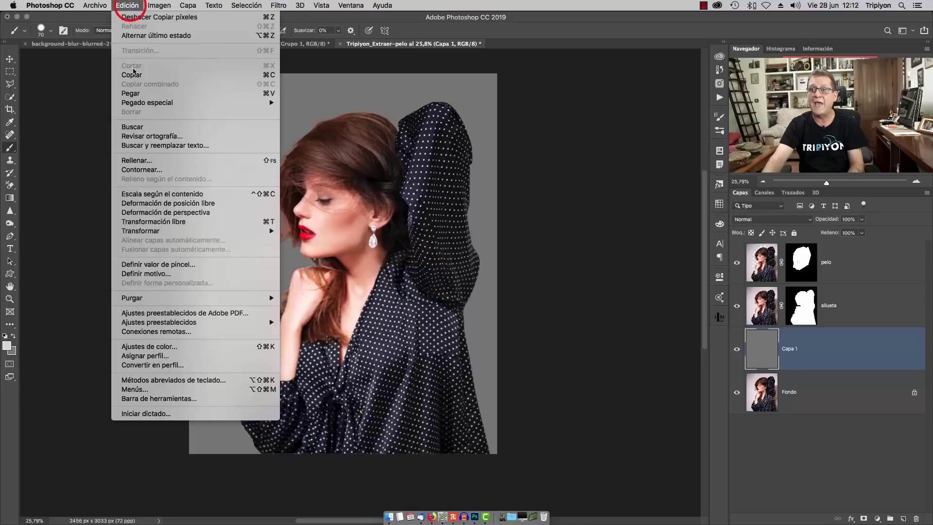
click(139, 92)
- Scale the pasted blurred-lights layer to about 62.35% with free transform, and shift it slightly so it spans the full canvas width
click(127, 6)
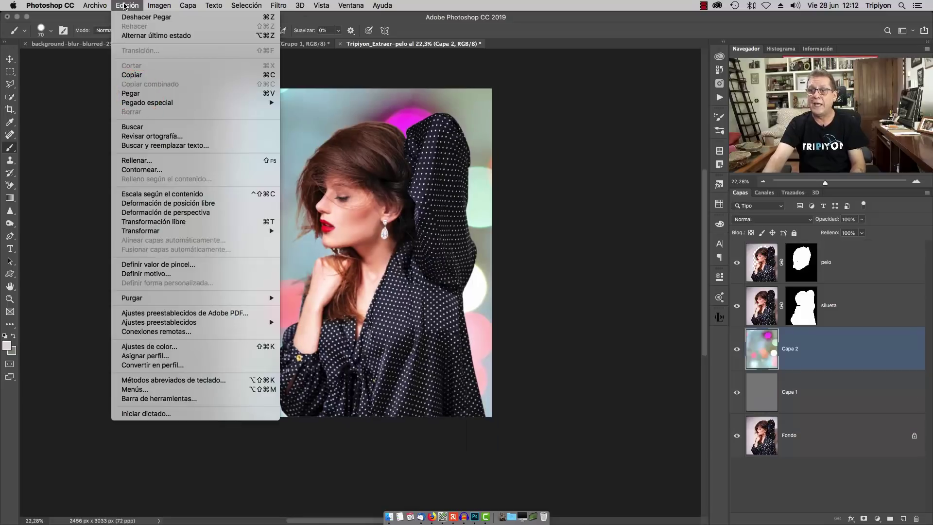
click(149, 222)
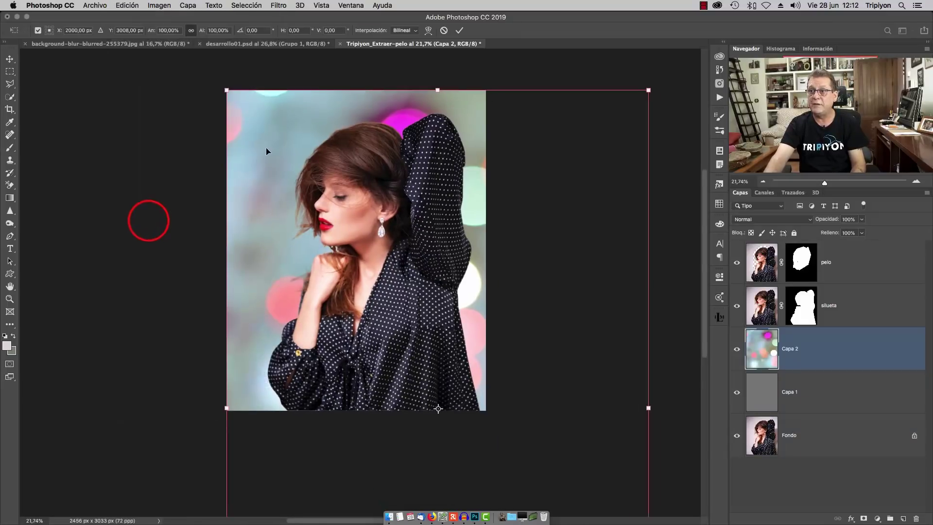
drag(447, 421, 388, 299)
scroll(310, 243, up, 5)
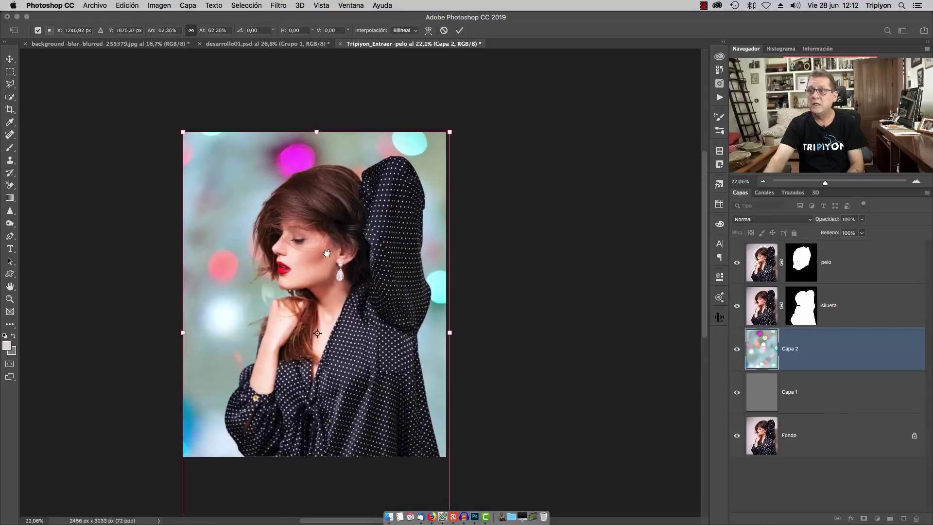
drag(306, 235, 303, 235)
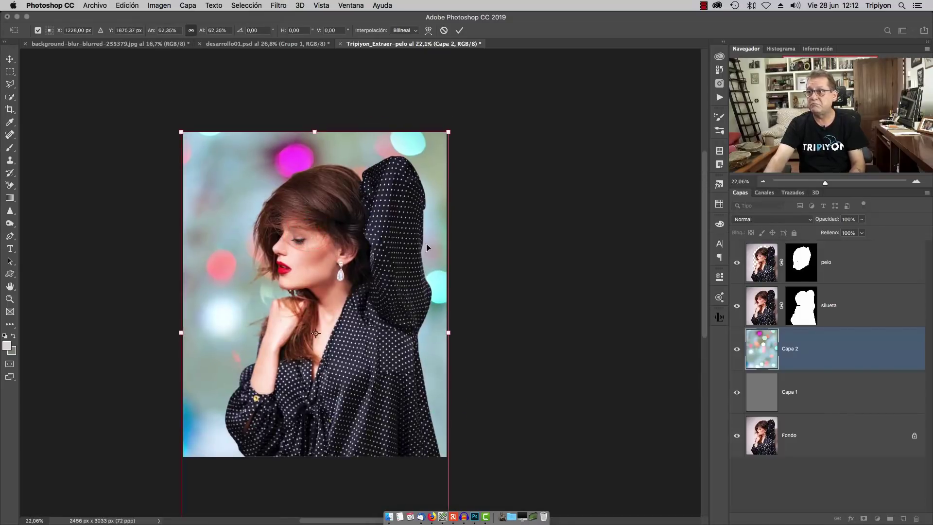
click(548, 218)
scroll(326, 171, down, 1)
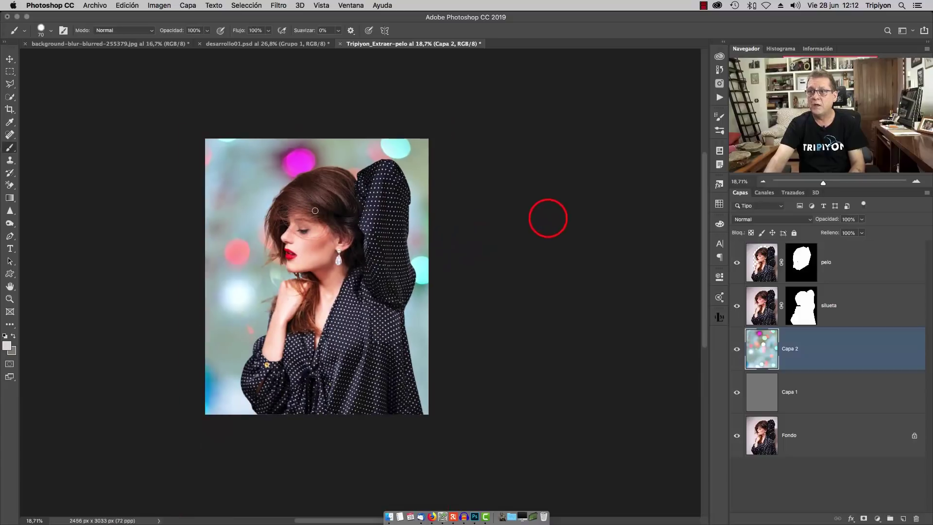
scroll(294, 236, up, 2)
scroll(344, 396, up, 1)
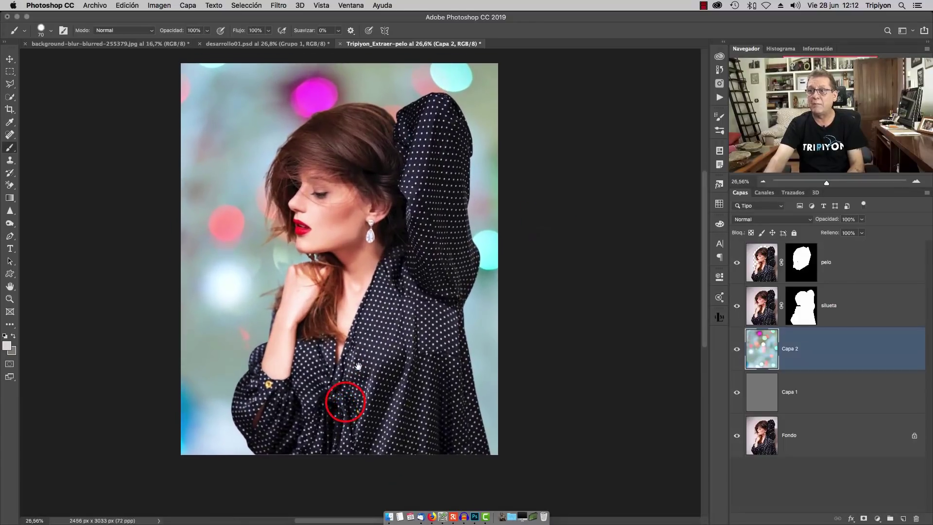
- Add a photo filter adjustment layer above the pelo layer, using Filtro frío (80) at a low density with luminosity preserved
key(alt+period)
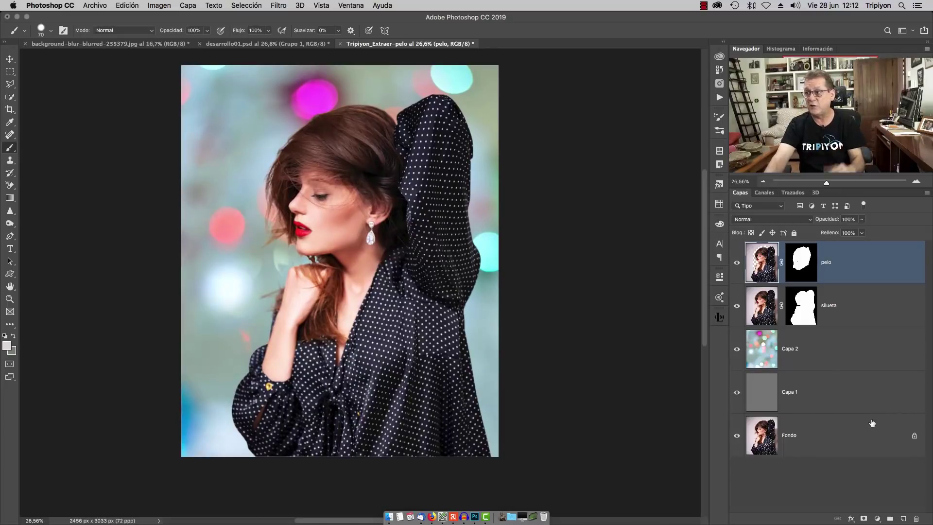
click(877, 519)
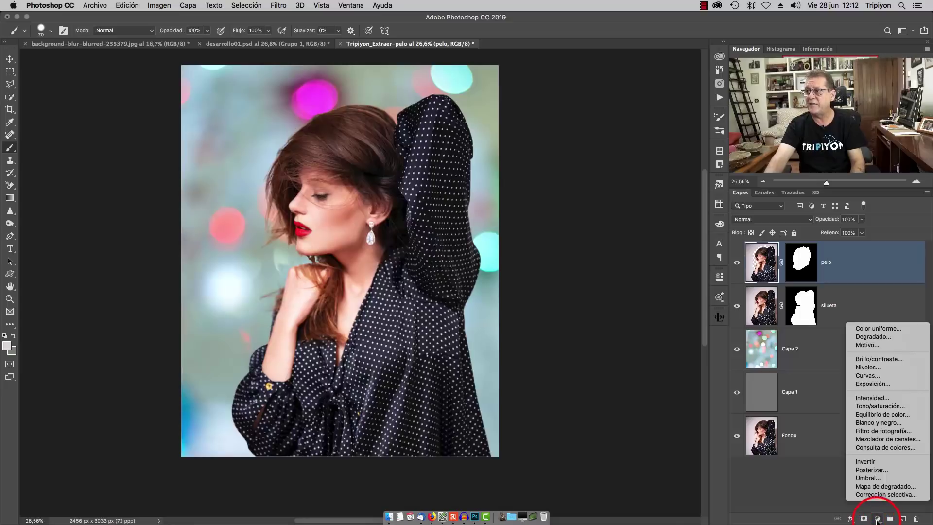
click(891, 430)
click(630, 301)
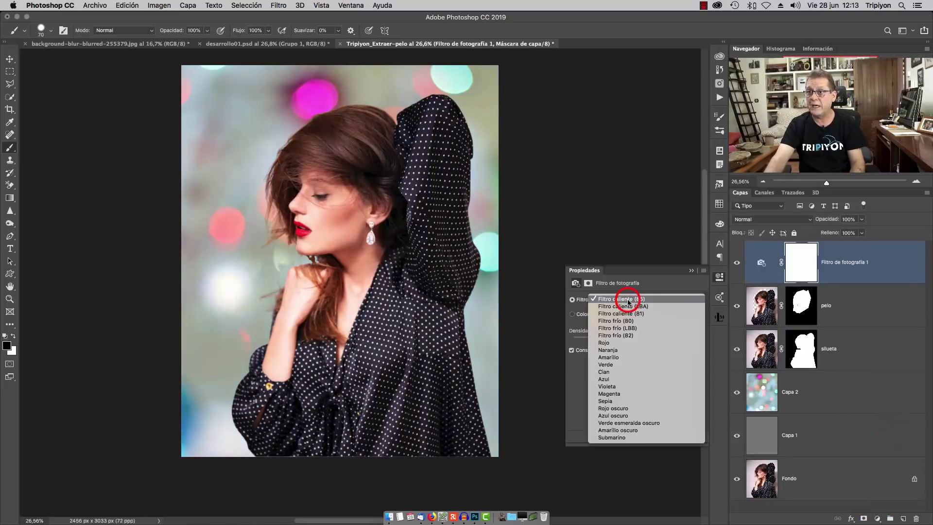
click(627, 321)
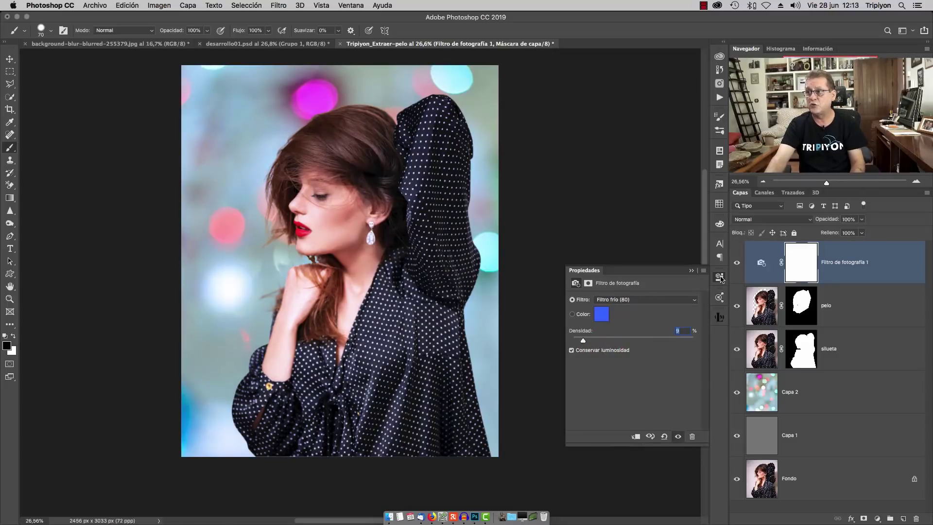
click(720, 277)
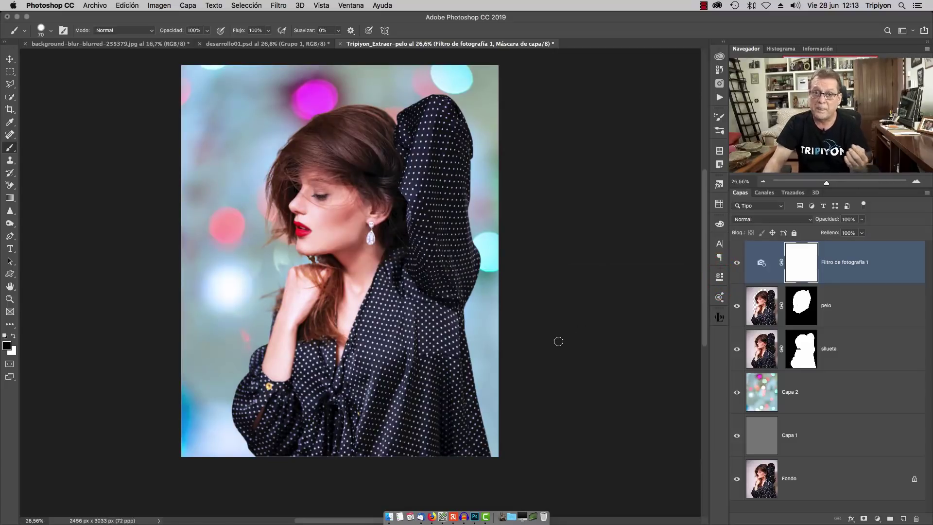
scroll(350, 317, down, 2)
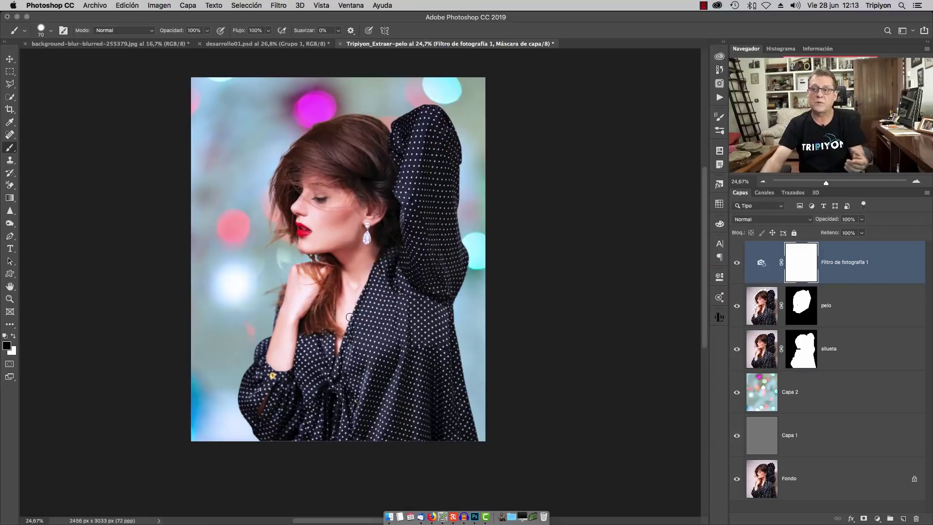